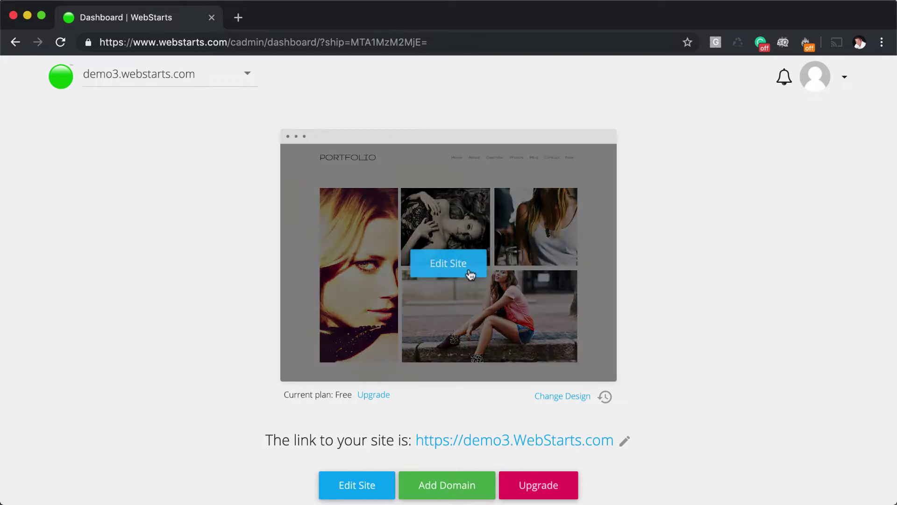
Step: In the page editor, drag each of the three top-row photos down below the header
click(458, 273)
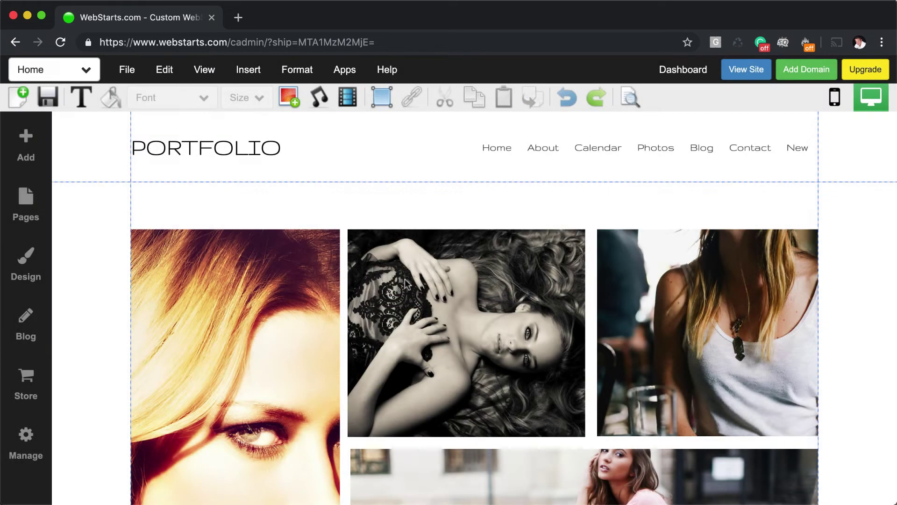
click(294, 290)
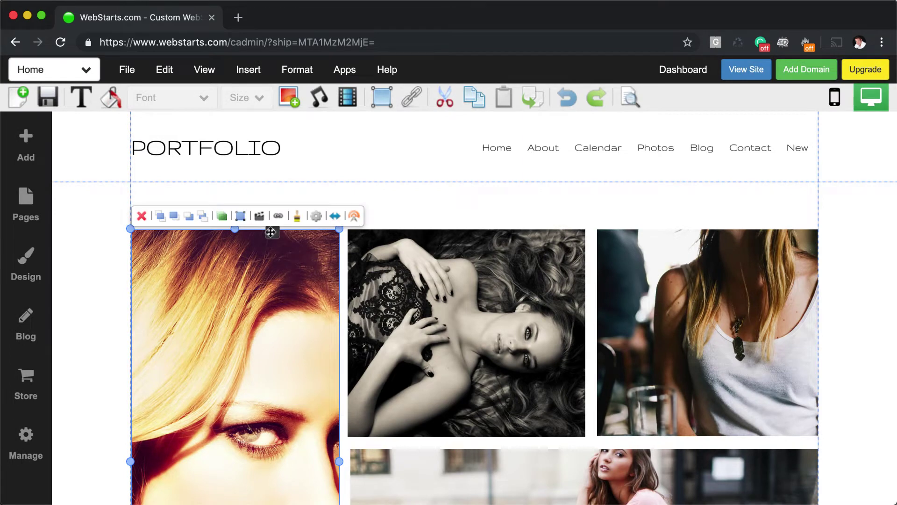
drag(272, 231, 300, 449)
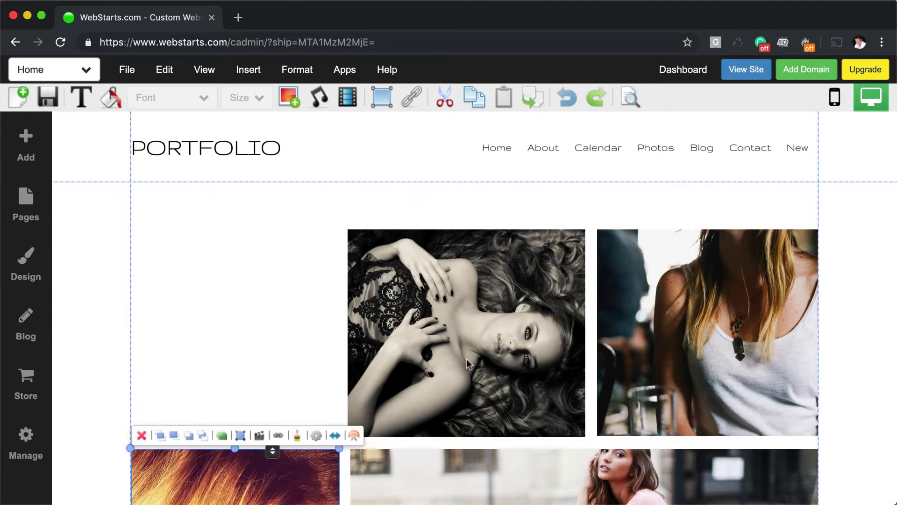
click(509, 241)
drag(509, 240, 507, 448)
click(682, 333)
drag(744, 234, 743, 448)
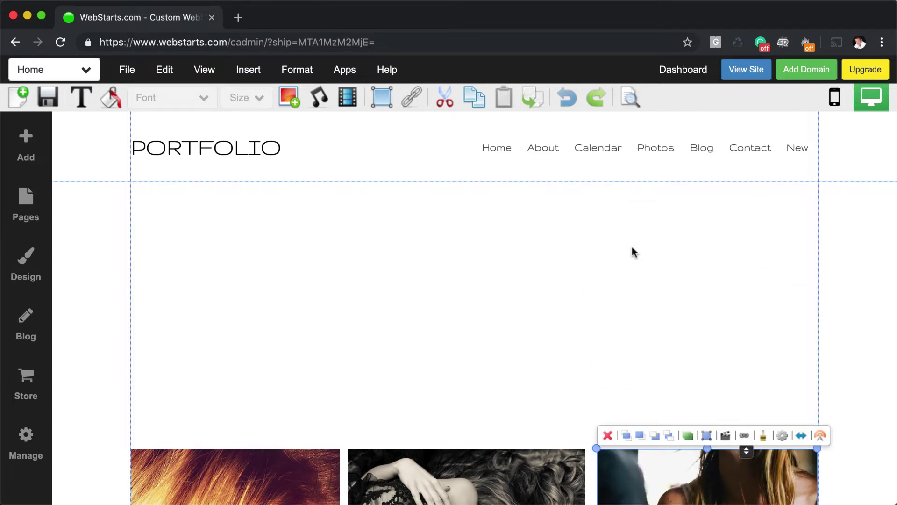
Step: Add a contact form to the page with Name, Email and Phone Number fields
click(35, 142)
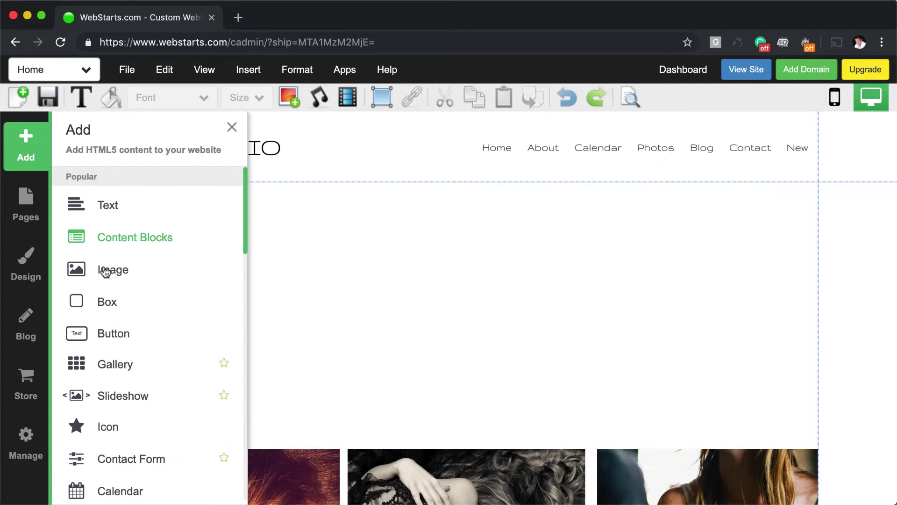
click(155, 458)
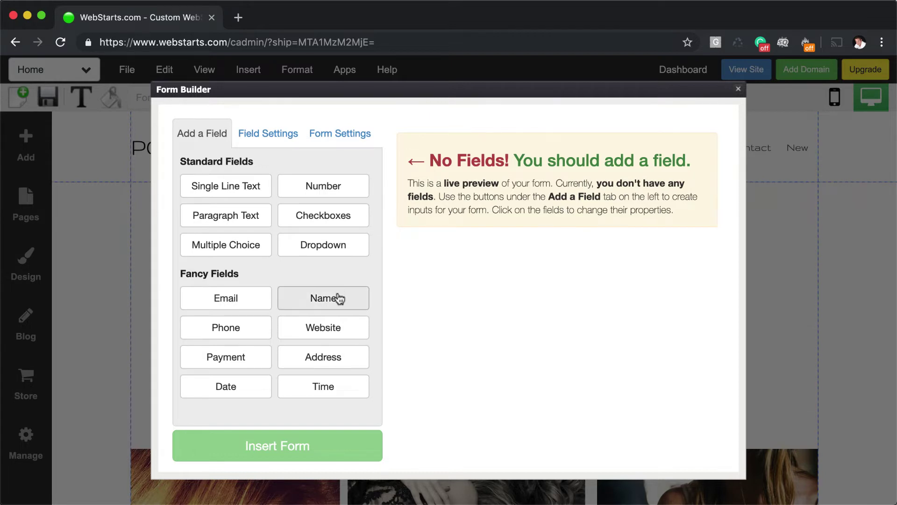
click(342, 300)
click(259, 307)
click(254, 327)
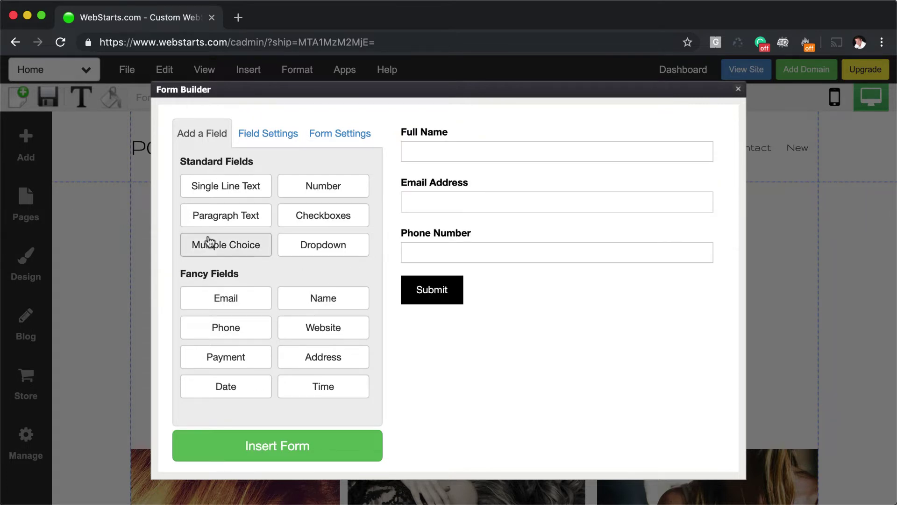
Step: Remove the Comments, Multiple Choice and Dropdown fields so only Name, Email and Phone remain
click(241, 226)
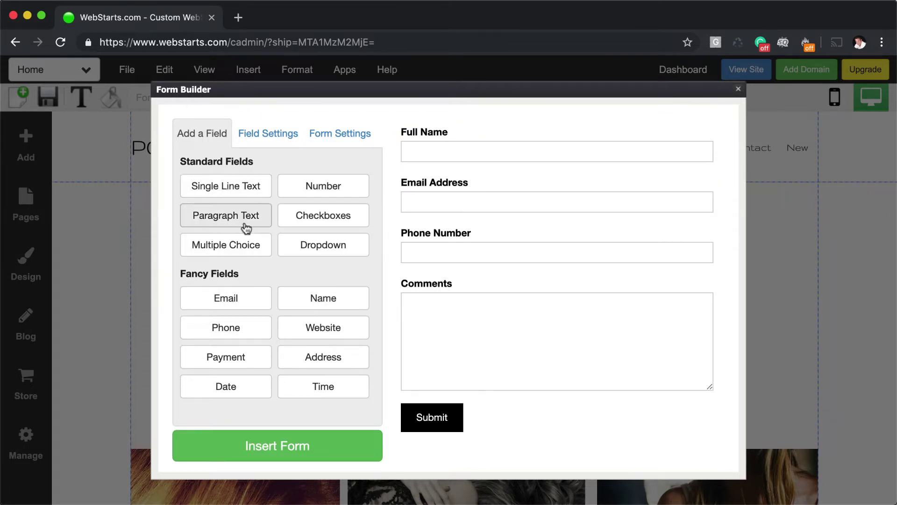
click(246, 246)
click(306, 246)
scroll(537, 315, down, 4)
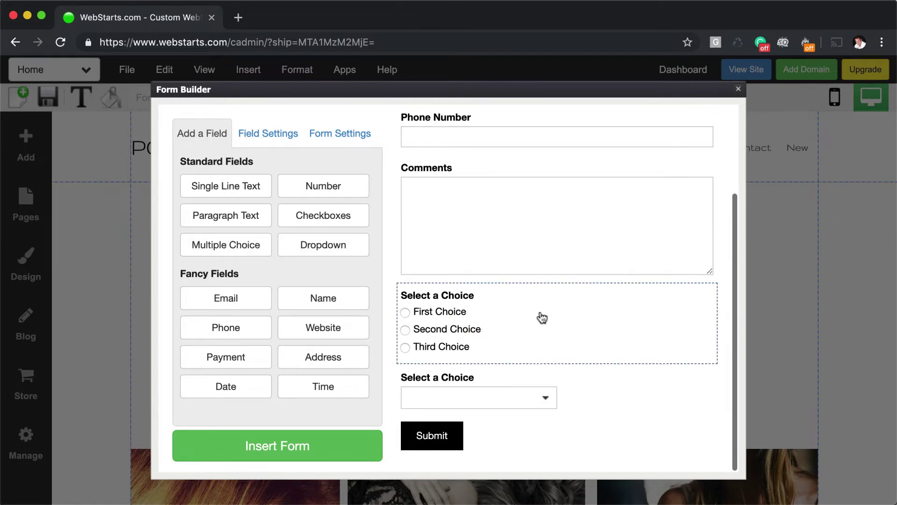
scroll(541, 308, up, 3)
click(543, 308)
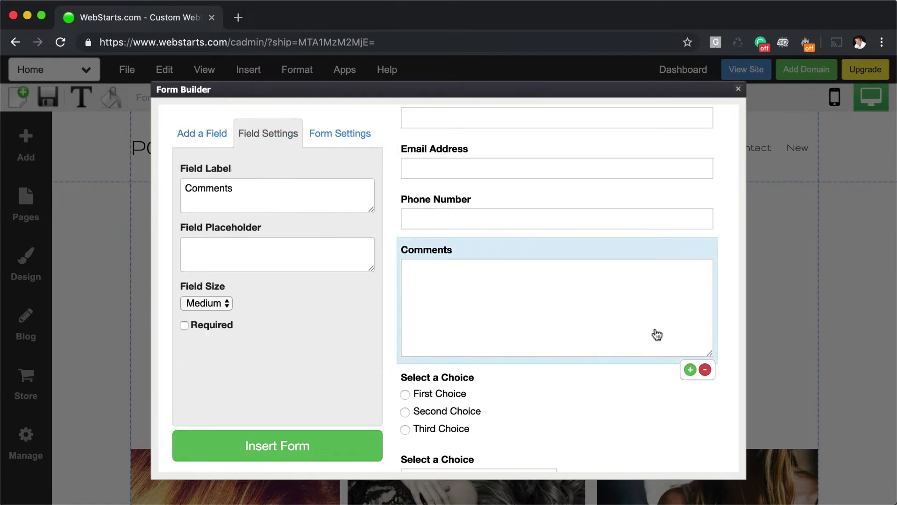
click(704, 370)
click(590, 329)
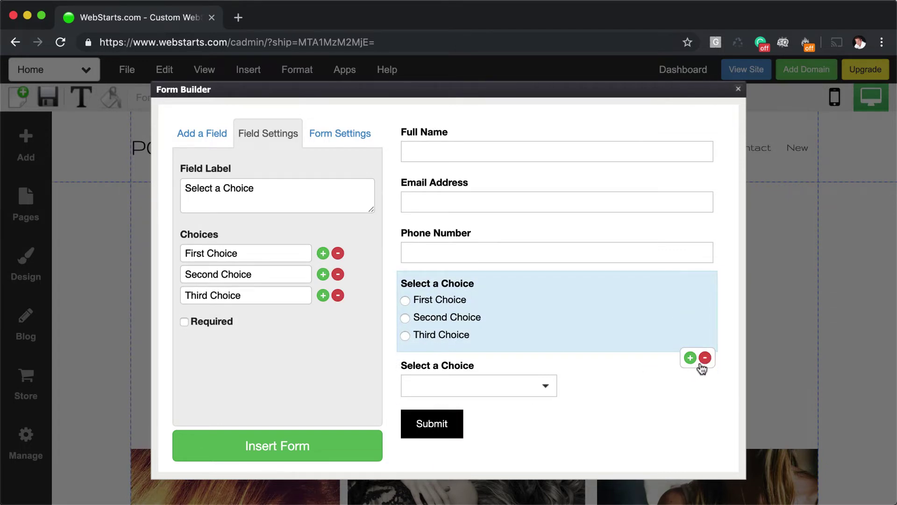
click(706, 359)
click(545, 297)
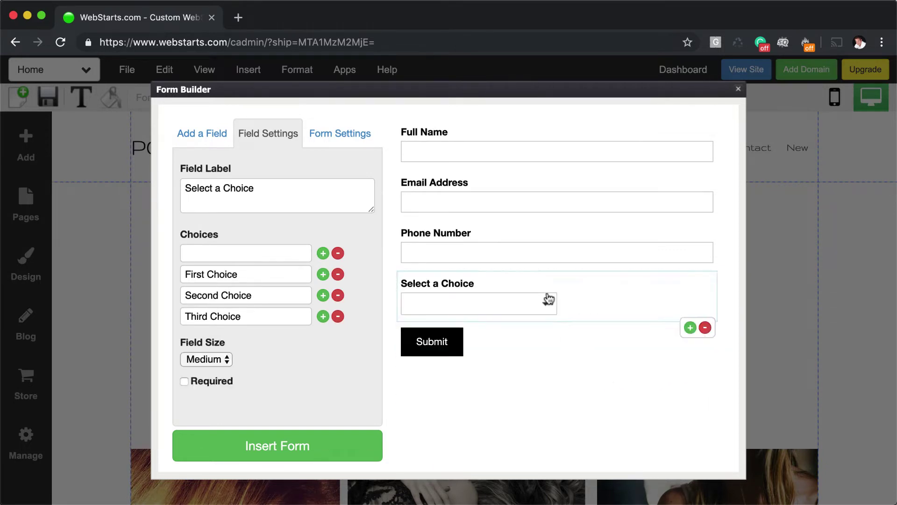
click(704, 327)
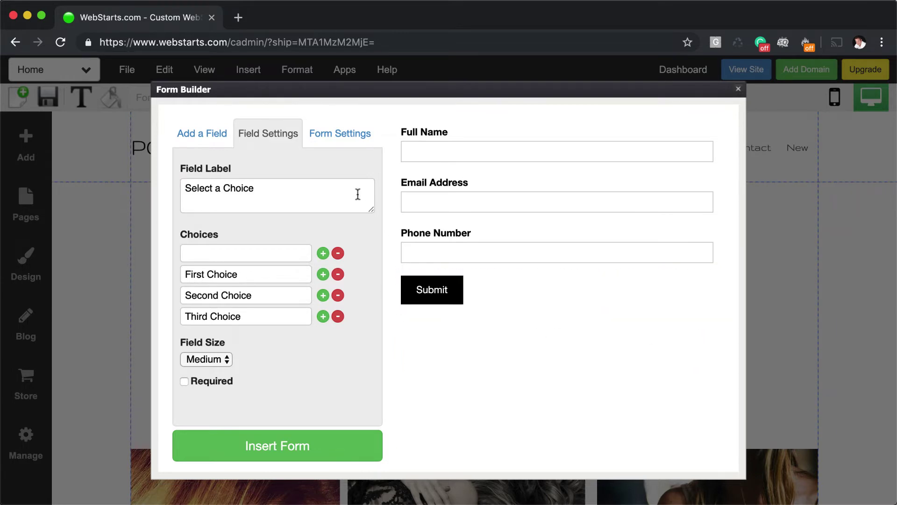
Step: Relabel the Full Name field 'First and Last Name' and leave it not required
click(503, 157)
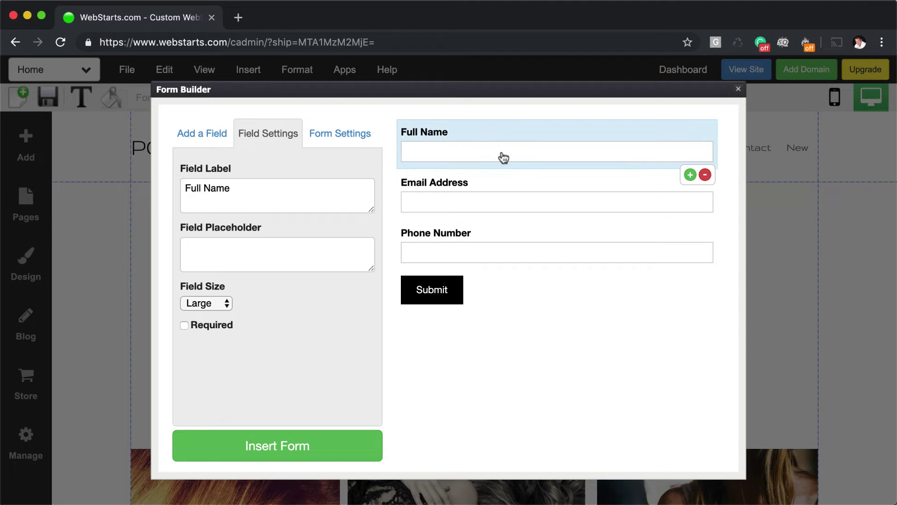
triple_click(283, 195)
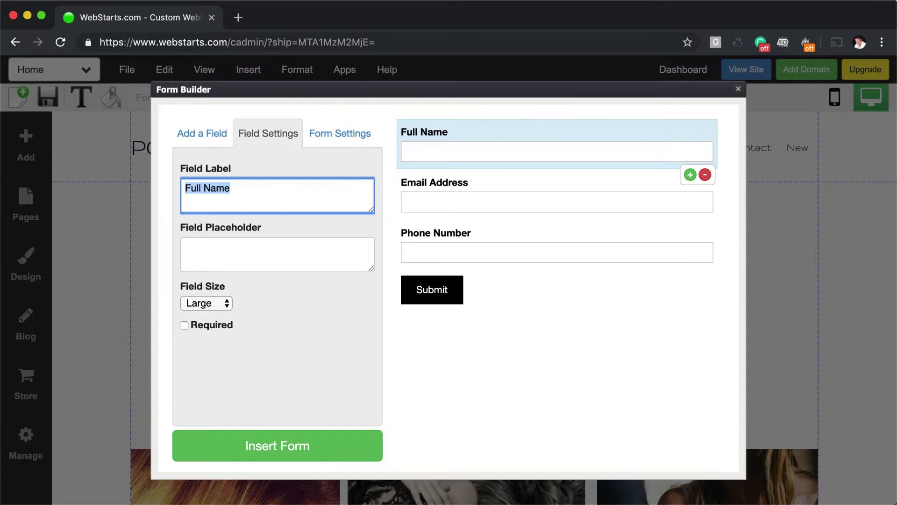
text(First and Last Name)
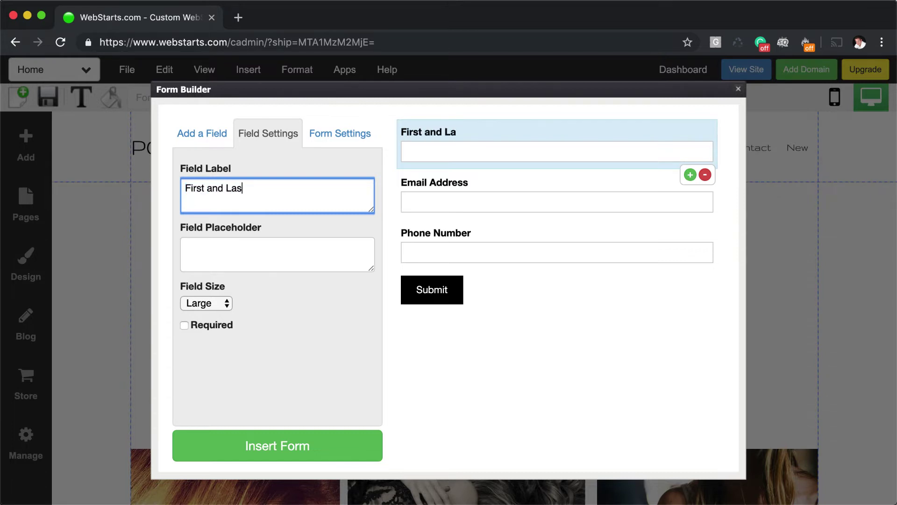
click(297, 312)
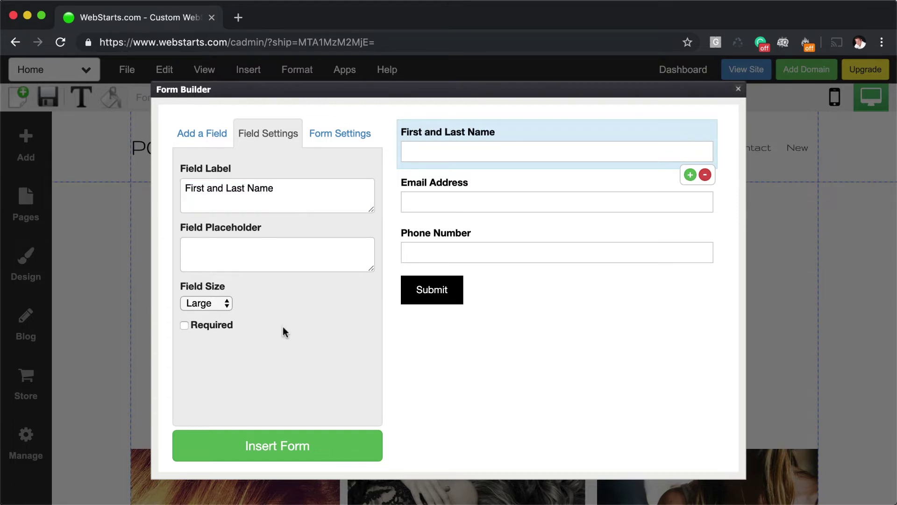
click(184, 326)
click(184, 325)
click(354, 134)
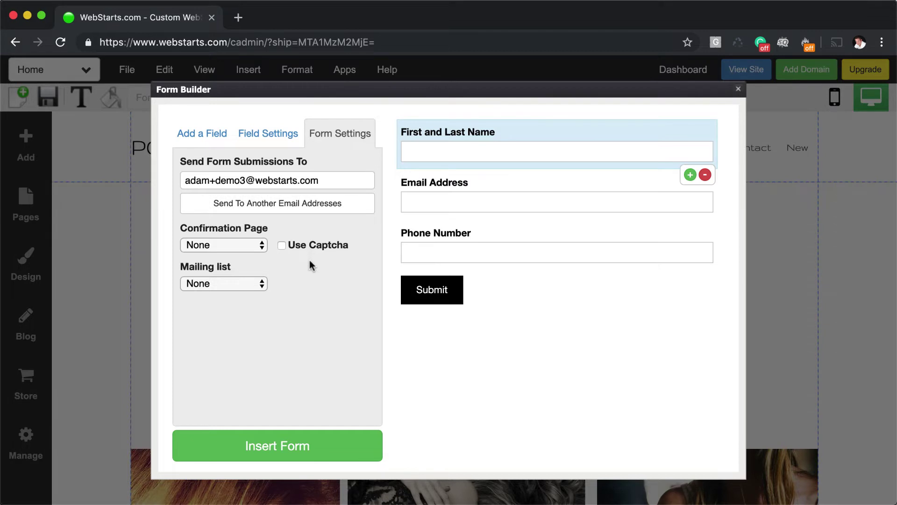
Step: Set Confirmation Page to None, leave Captcha off, and choose the Contacts mailing list
click(262, 243)
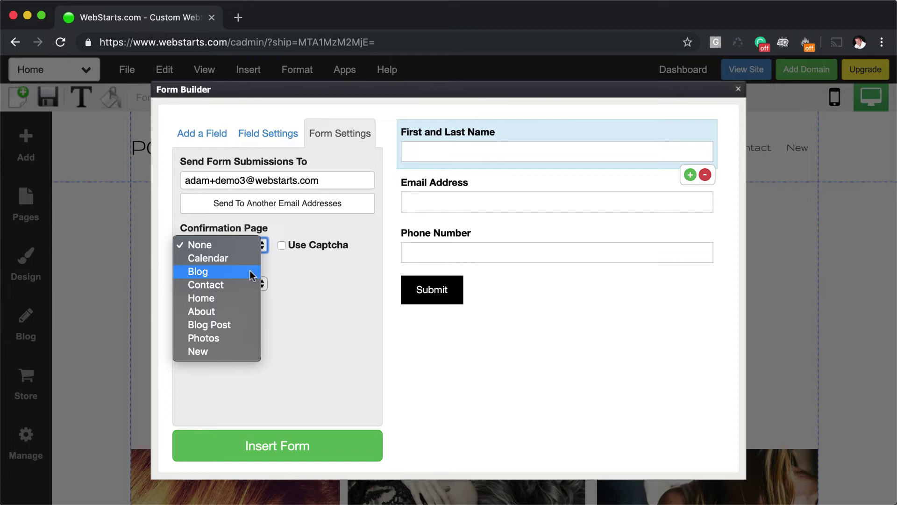
click(301, 277)
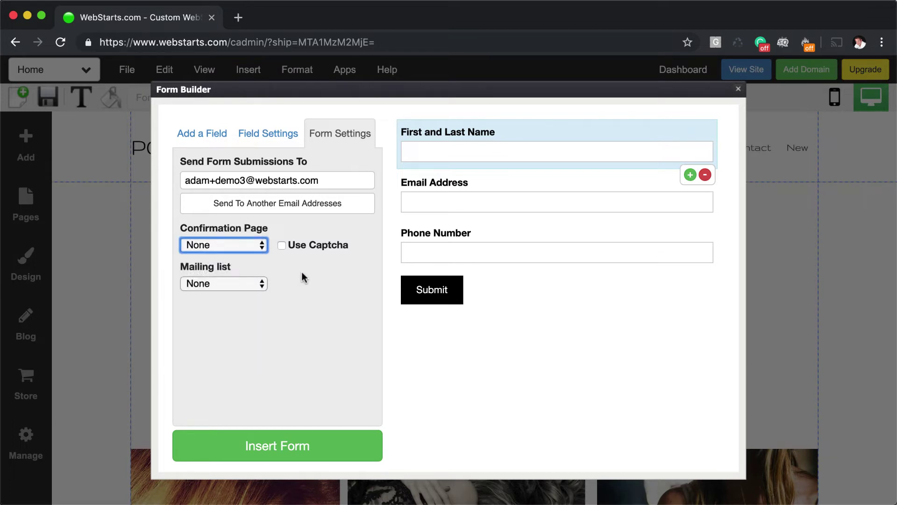
click(282, 246)
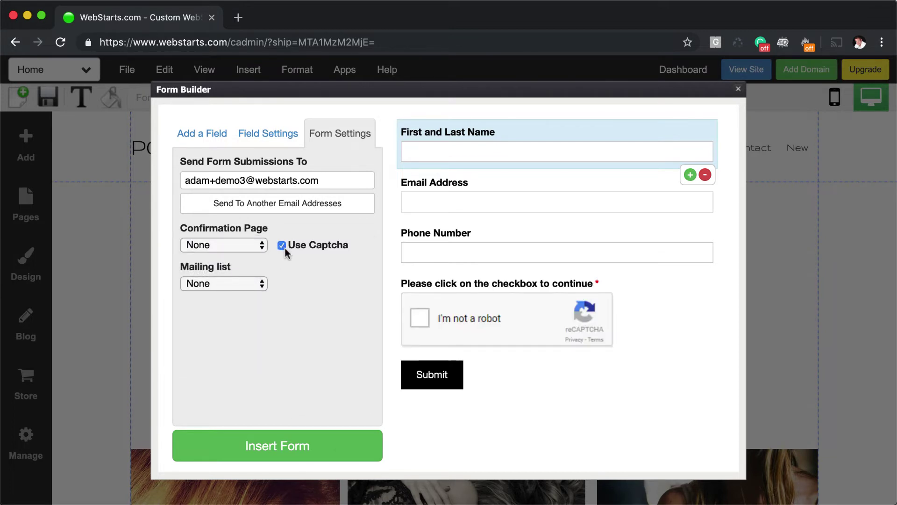
click(282, 246)
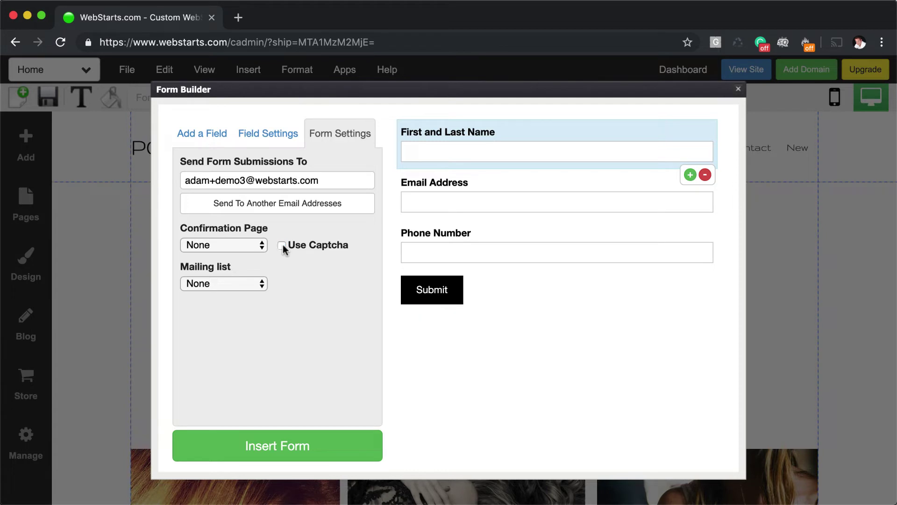
click(265, 283)
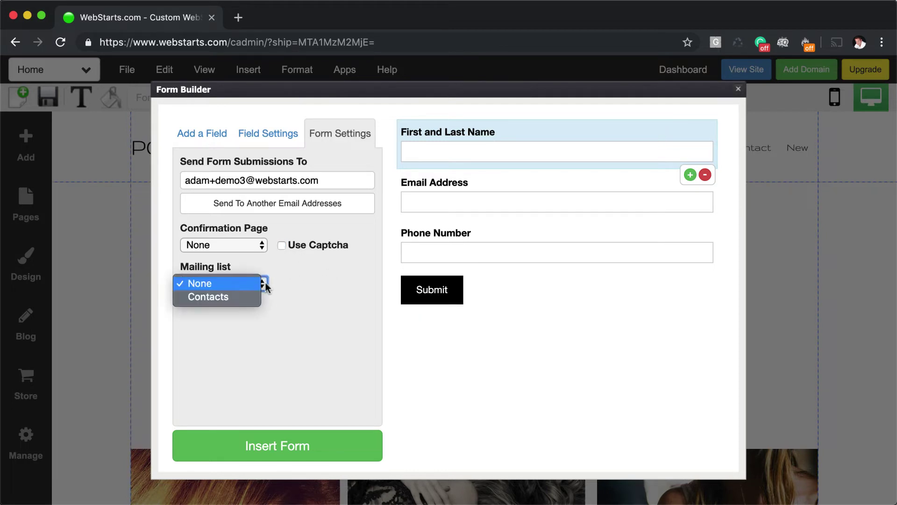
click(245, 298)
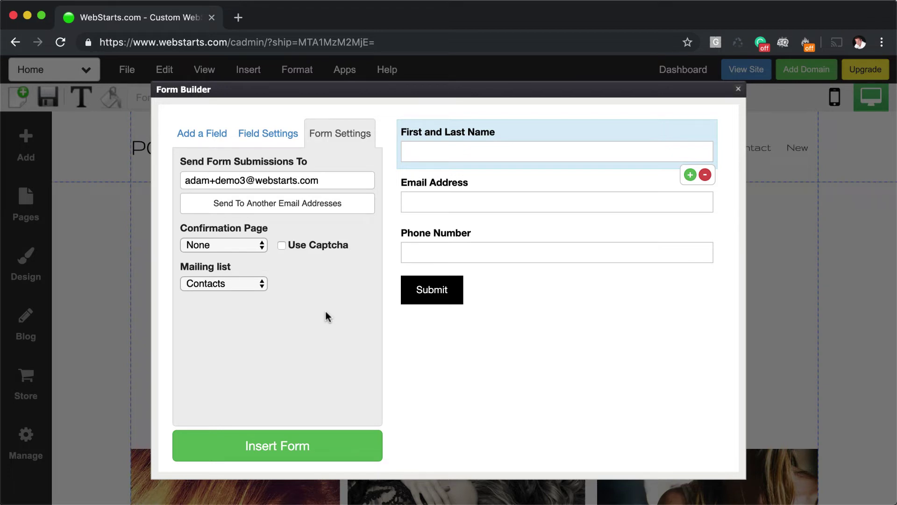
Step: Place the form in the page centre beneath the header and give it underlined input fields
click(304, 446)
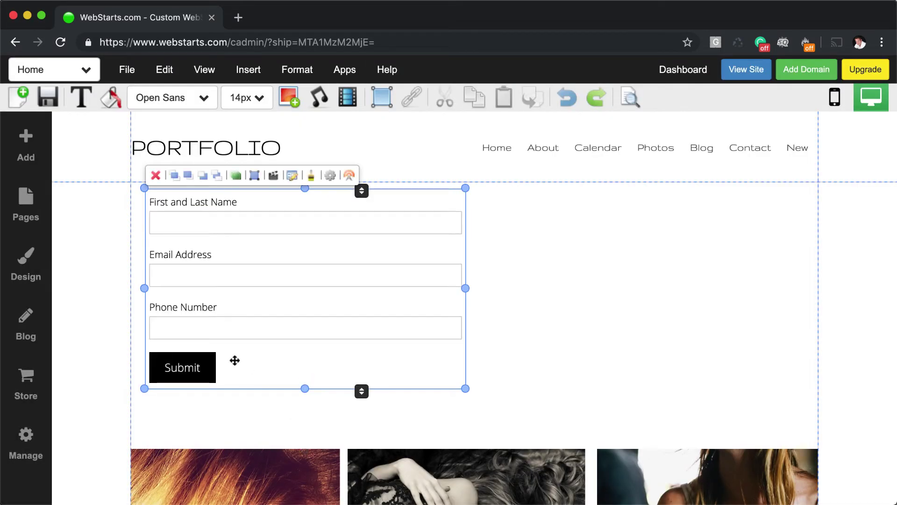
drag(224, 312, 387, 336)
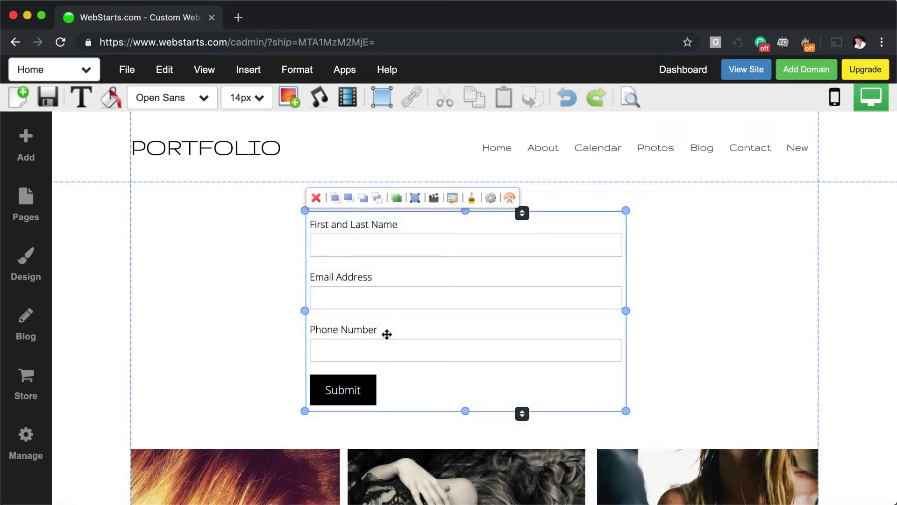
click(473, 199)
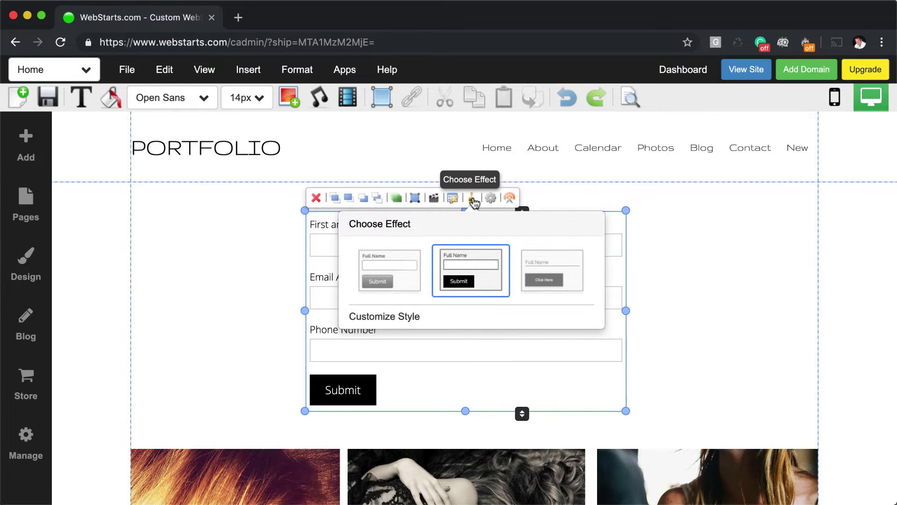
click(551, 285)
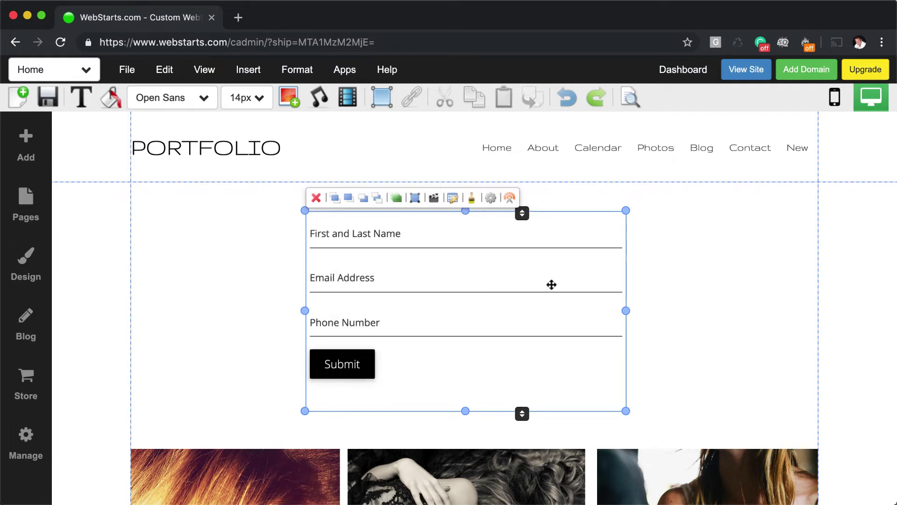
click(472, 198)
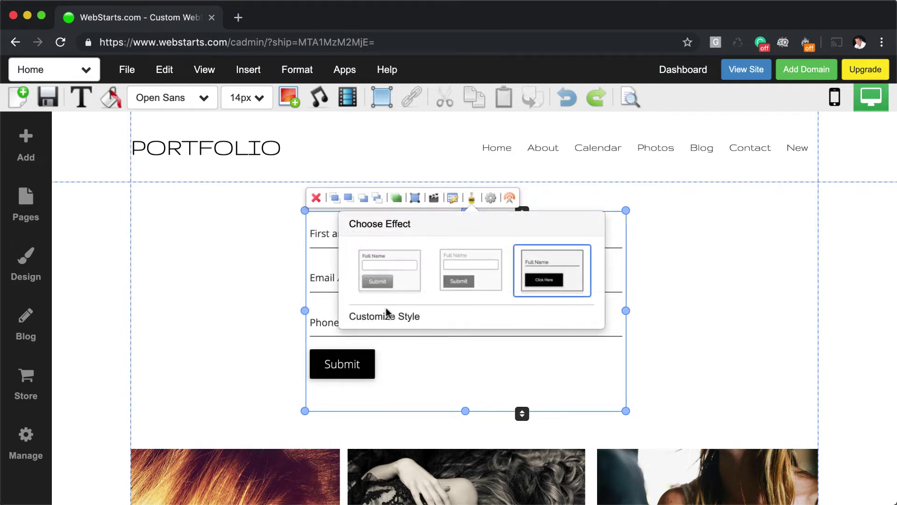
Step: Apply the custom style so inputs show as bordered boxes with labels above each field
click(392, 318)
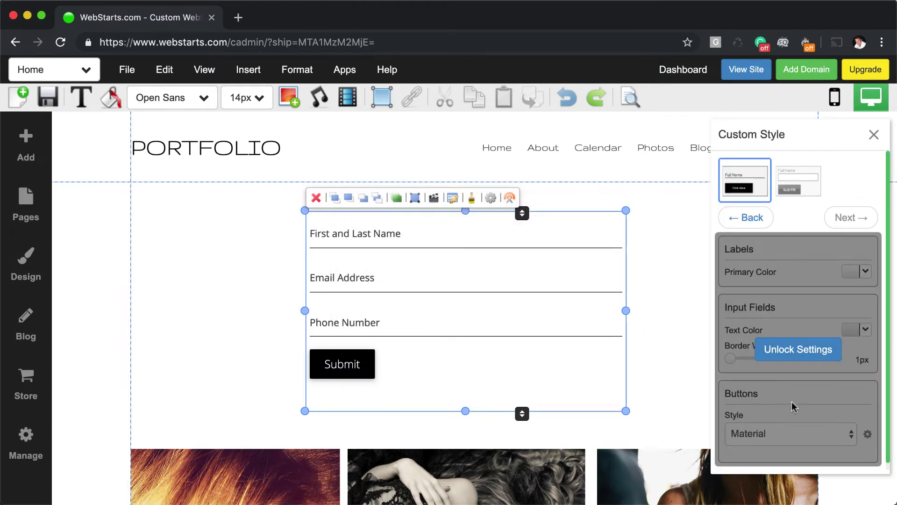
scroll(792, 402, down, 1)
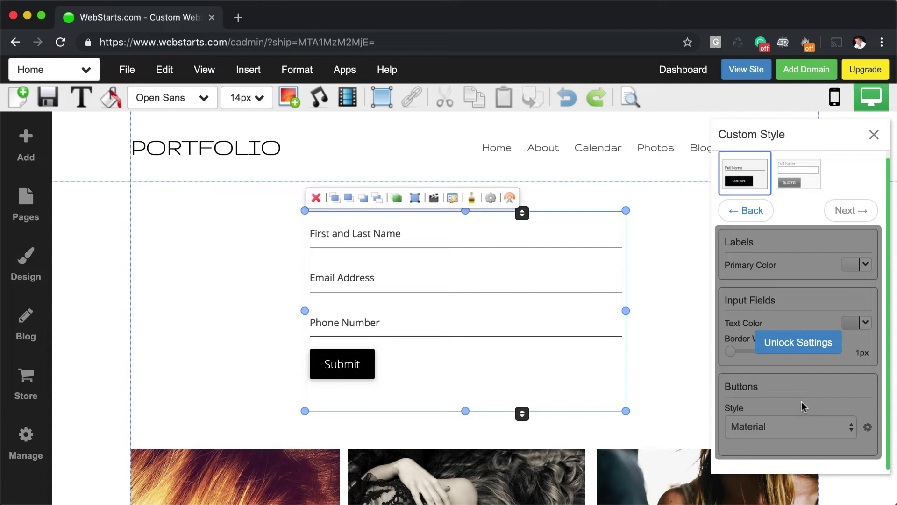
click(872, 140)
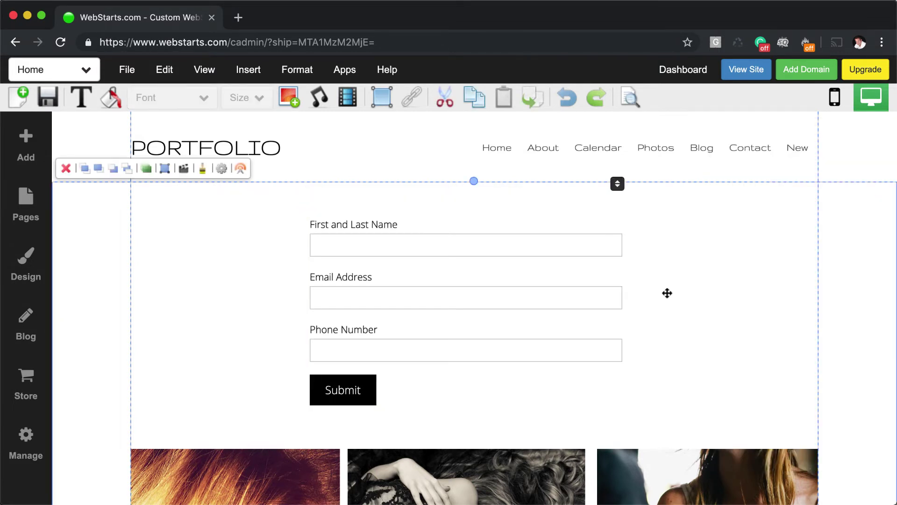
Step: Change the submit button text to 'Continue' in the form builder and update the form
click(454, 299)
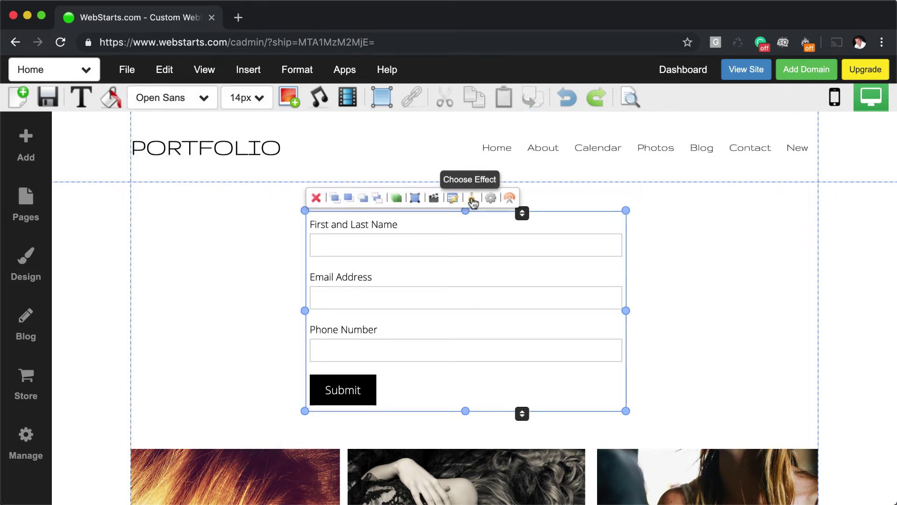
click(453, 198)
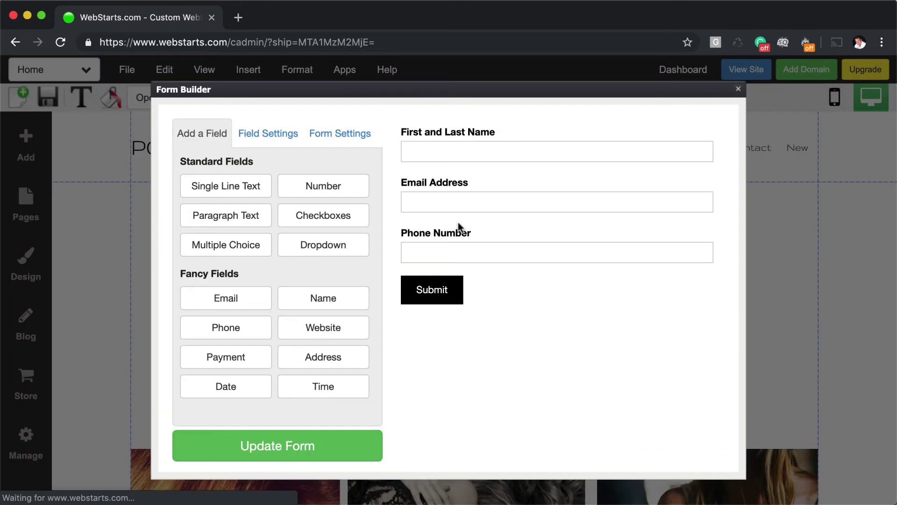
click(497, 166)
click(503, 202)
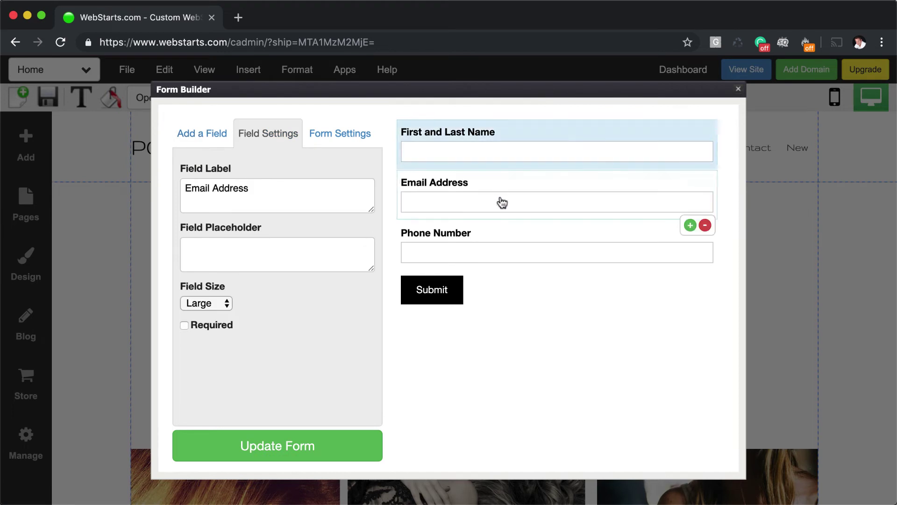
click(511, 252)
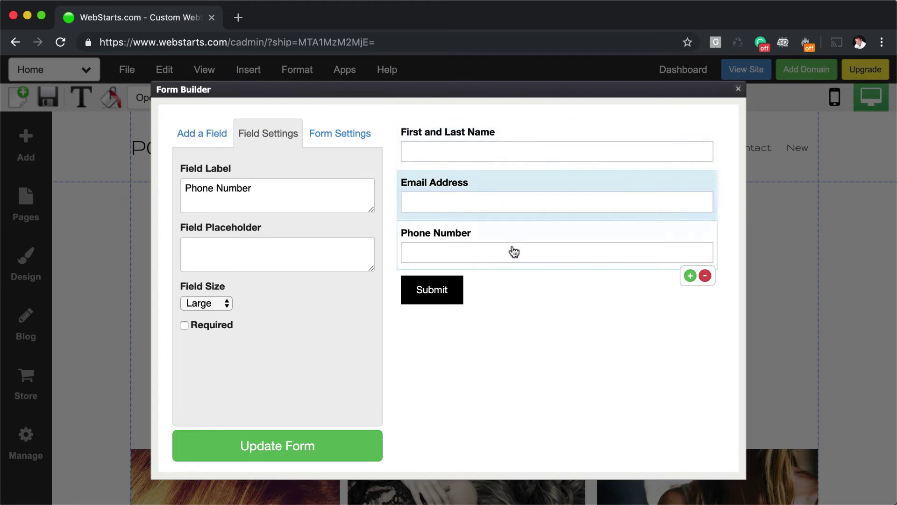
click(509, 313)
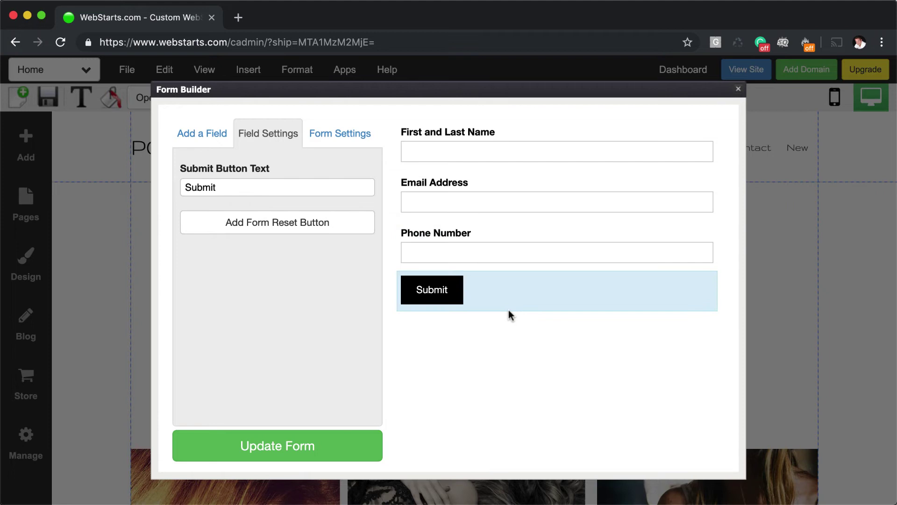
double_click(234, 184)
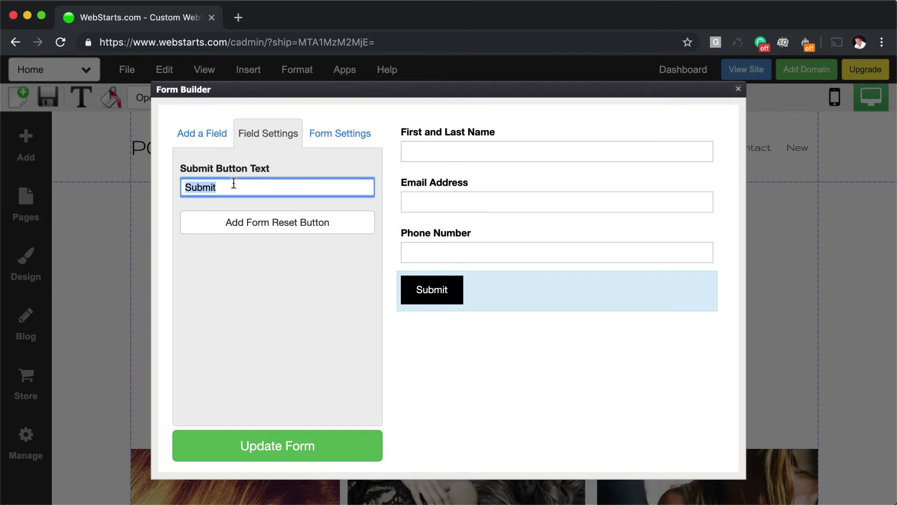
text(Continue)
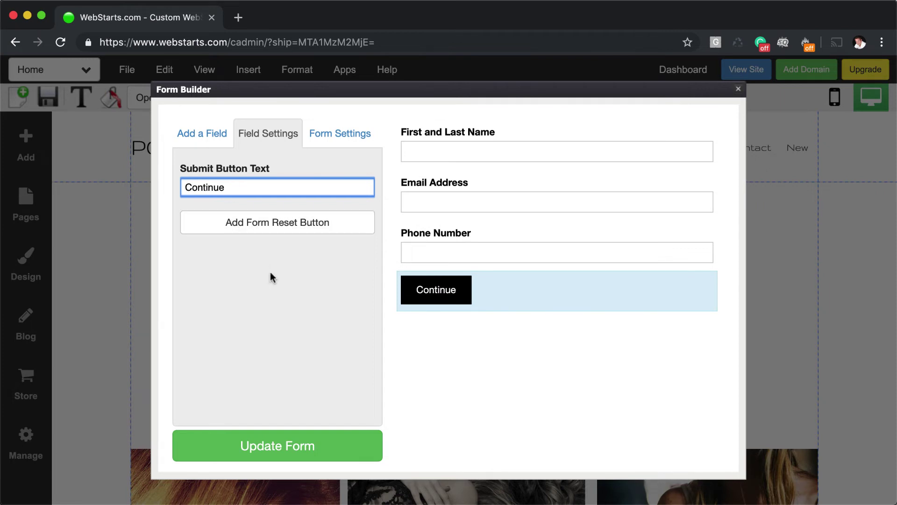
click(270, 228)
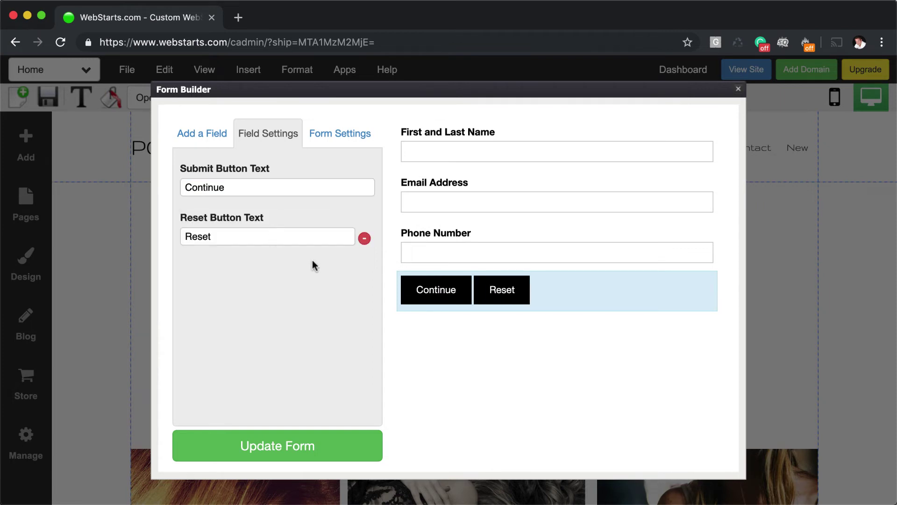
click(364, 238)
click(346, 445)
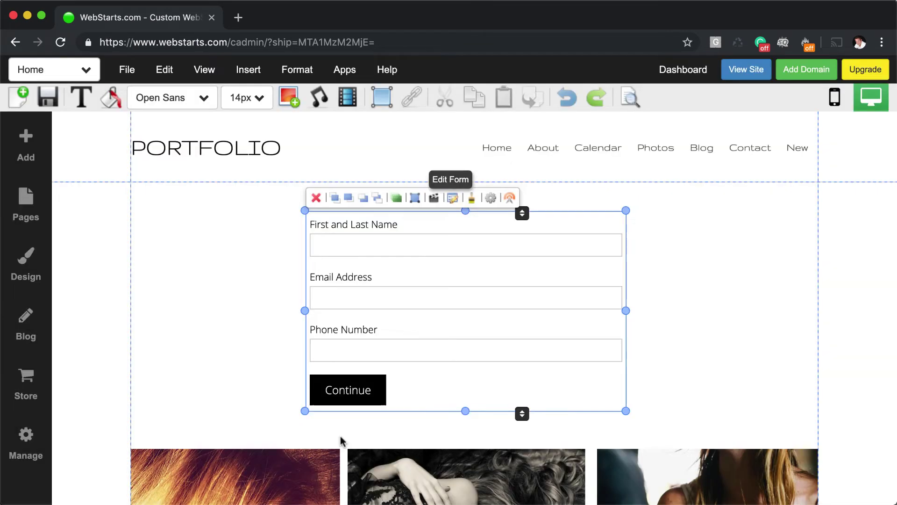
Step: Deselect everything, then select the contact form on the page
click(707, 315)
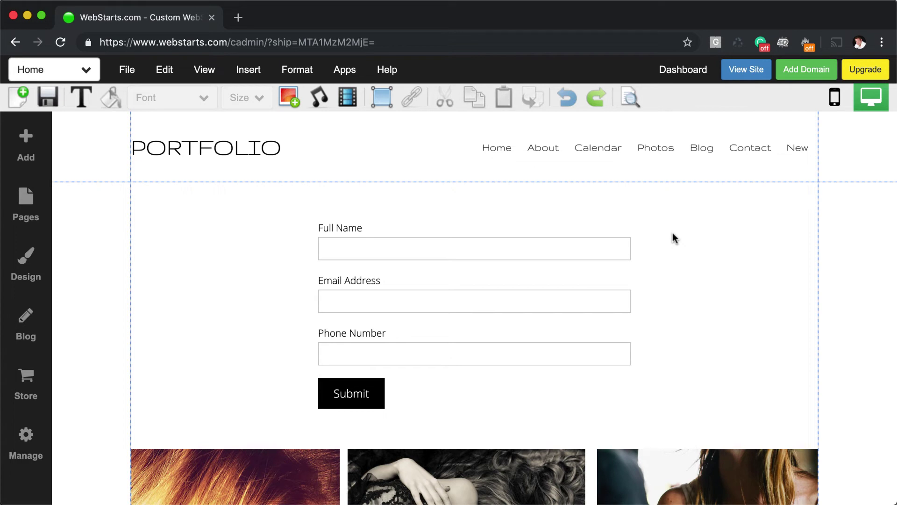
click(545, 254)
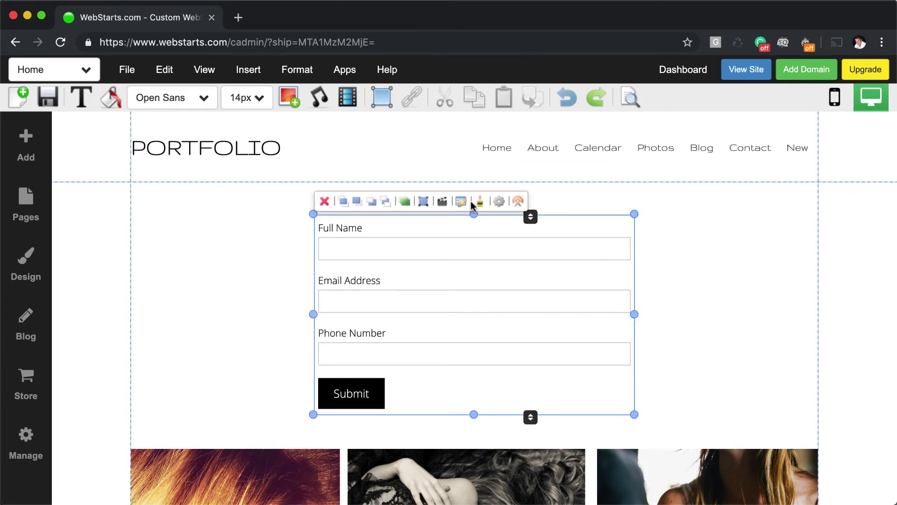
Step: Reopen the form builder and set the form's mailing list to Contacts
click(460, 201)
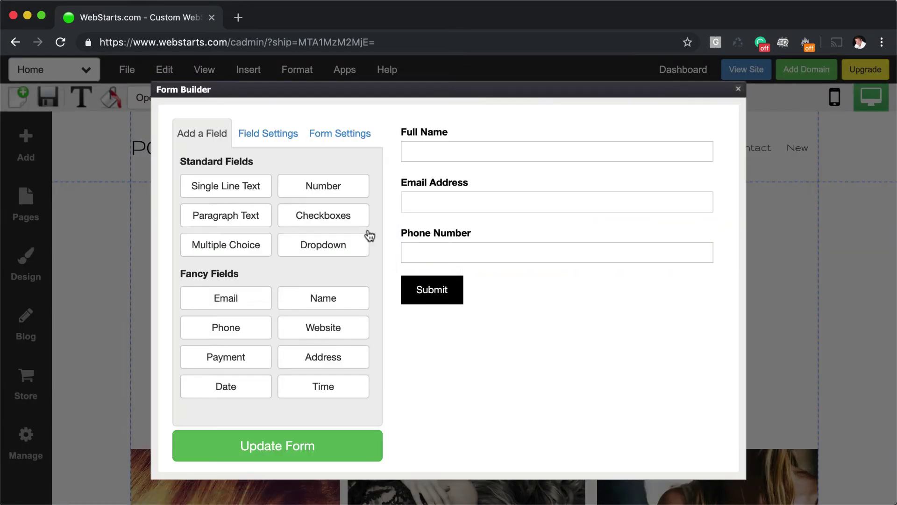
click(342, 134)
click(261, 286)
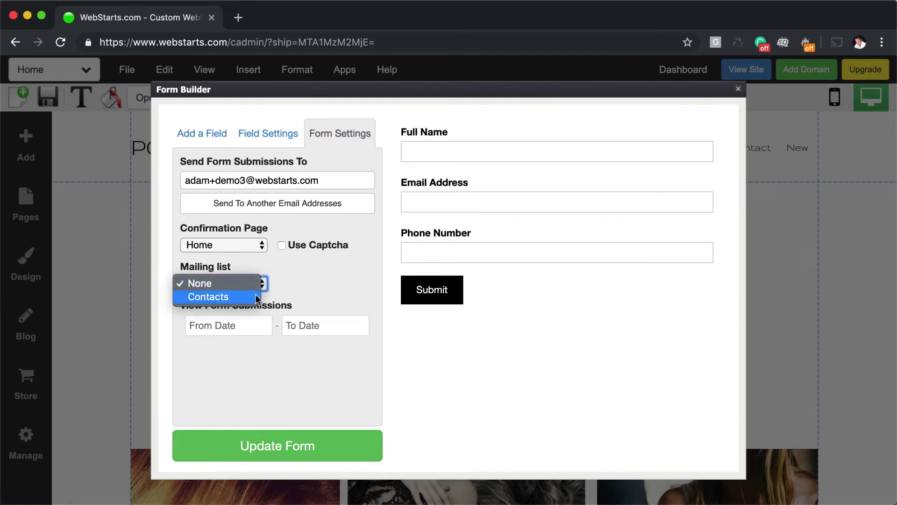
click(253, 298)
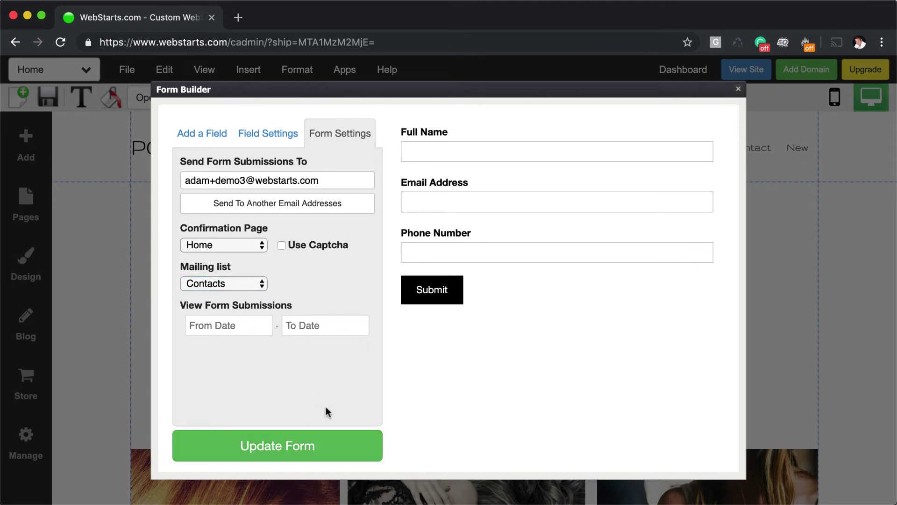
click(218, 135)
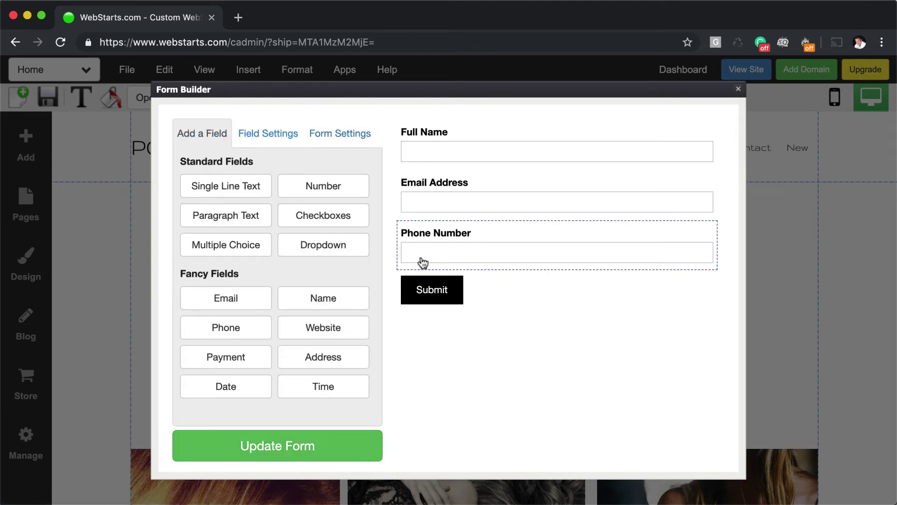
Step: Add a new field below Phone Number, label it 'Favorite Color', and update the form
click(332, 308)
click(488, 316)
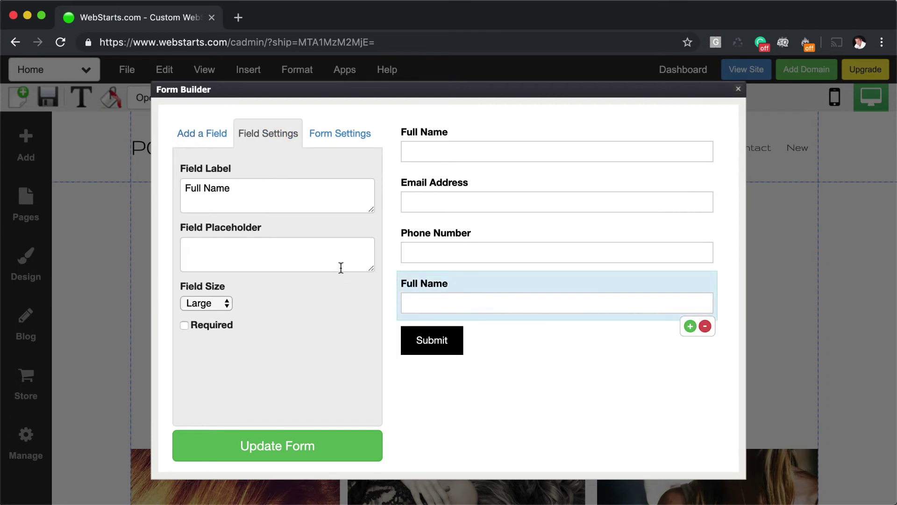
click(296, 197)
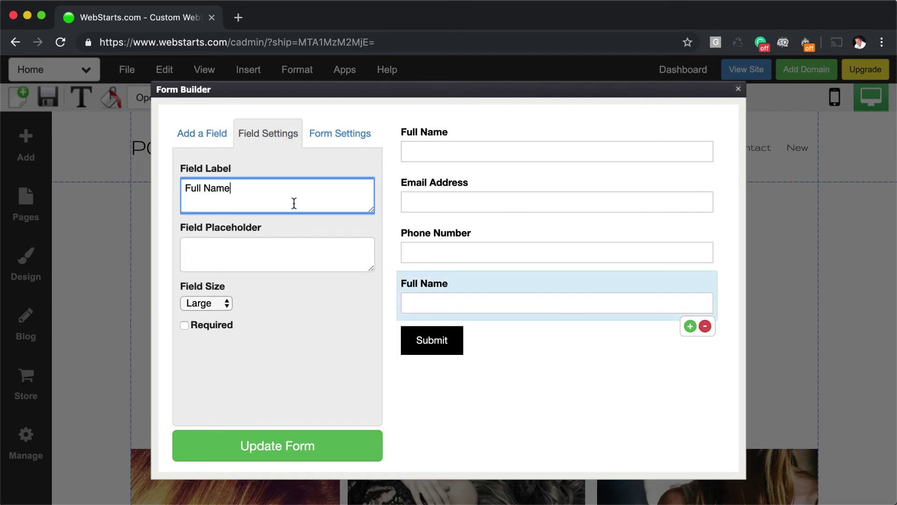
key(shift+alt+Left)
key(shift+alt+Left)
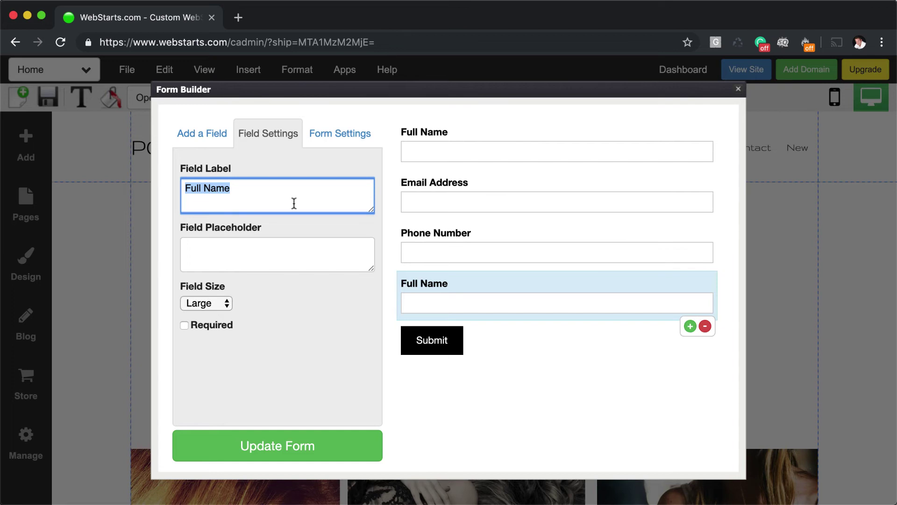
text(Favorite Color)
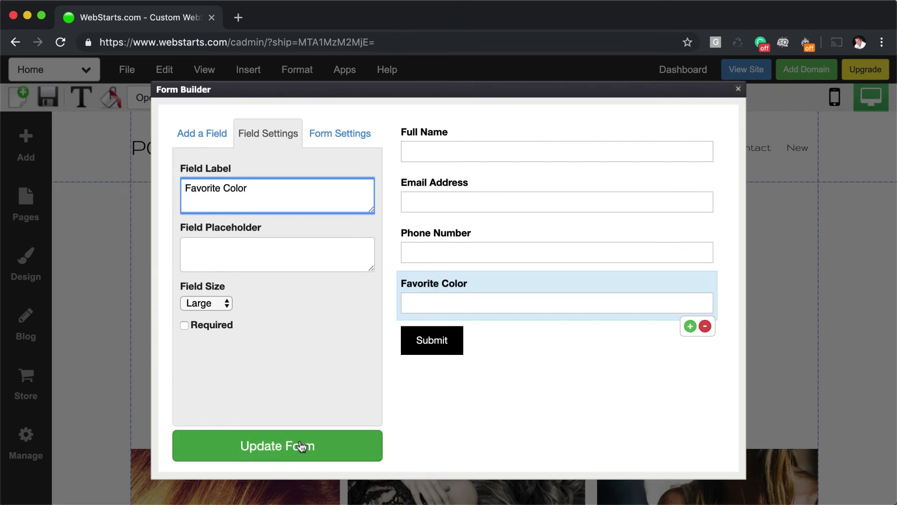
click(300, 445)
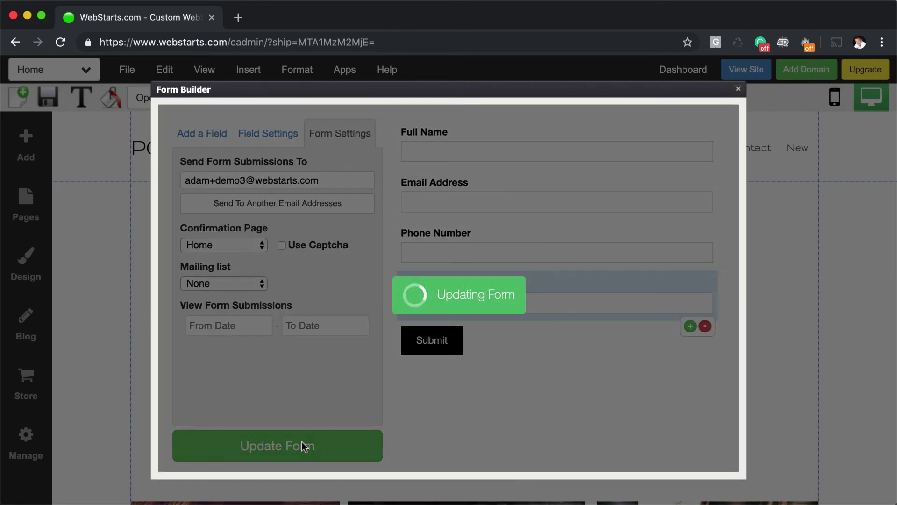
click(663, 374)
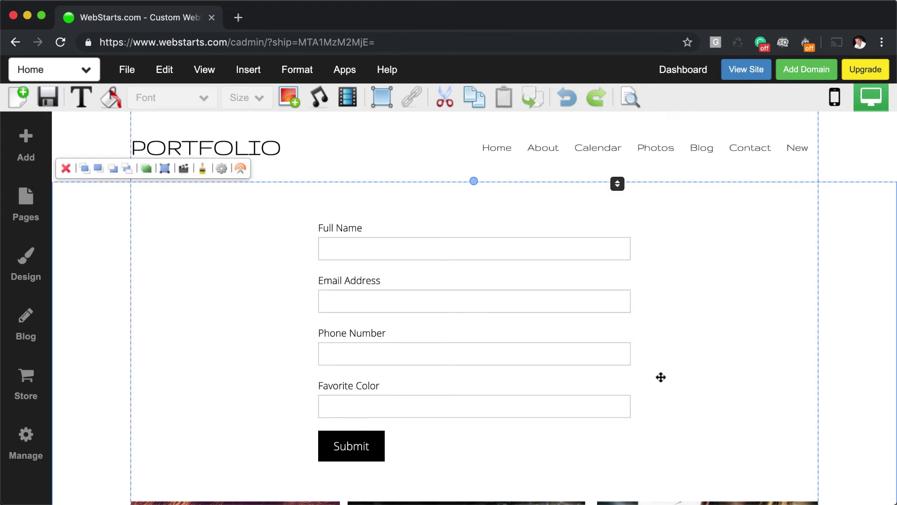
Step: Save the edited home page, declining Share & promote, and return to the site dashboard
click(703, 75)
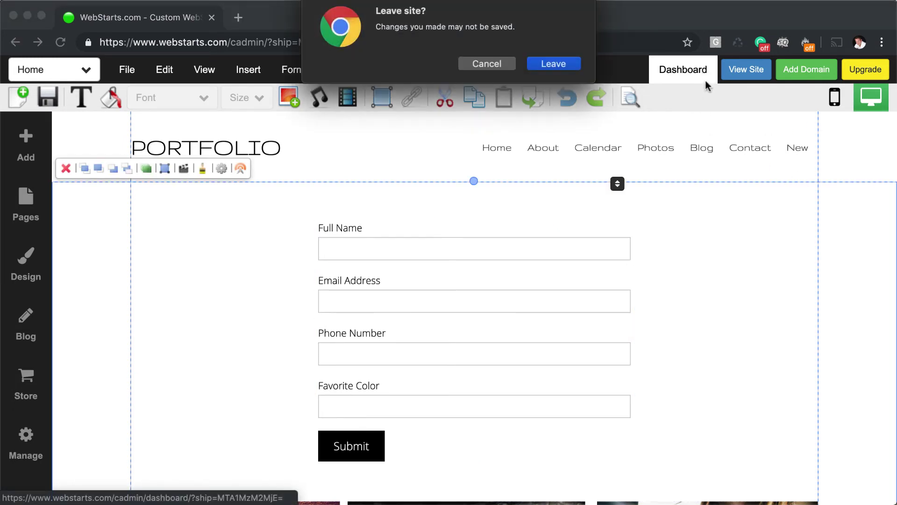
click(508, 67)
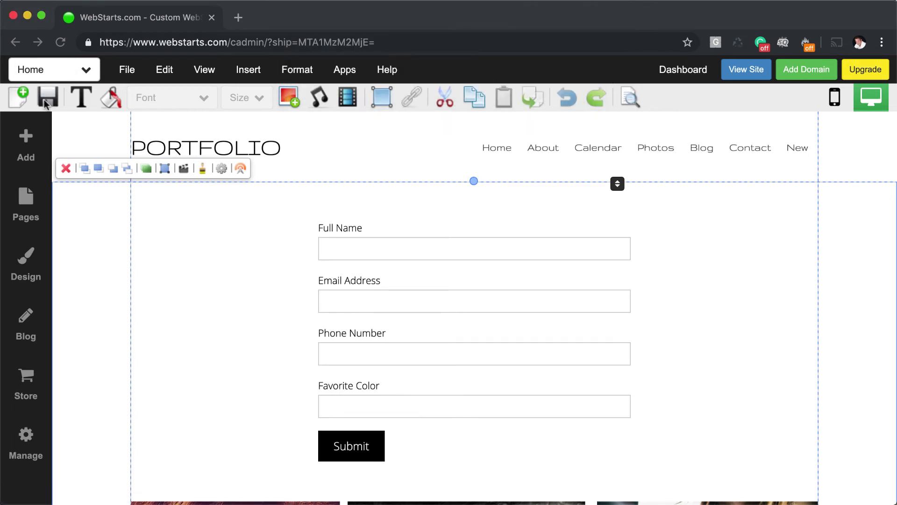
click(58, 105)
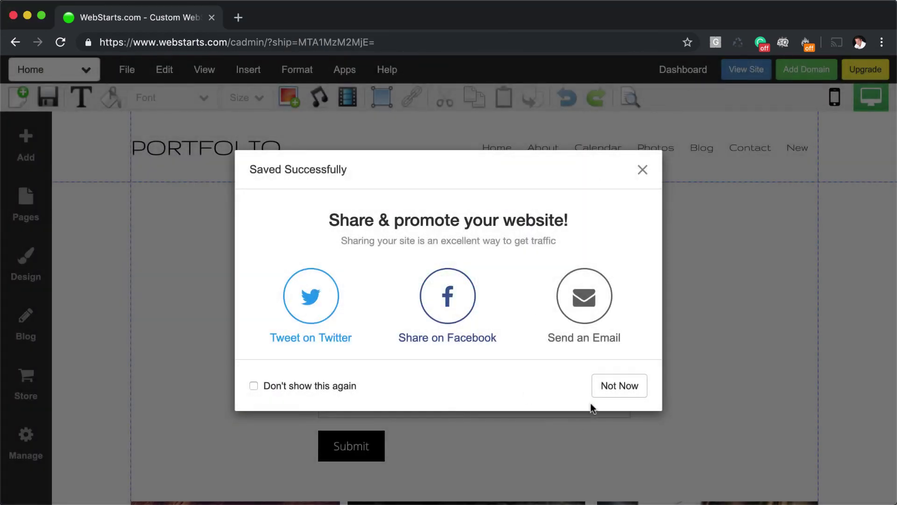
click(618, 385)
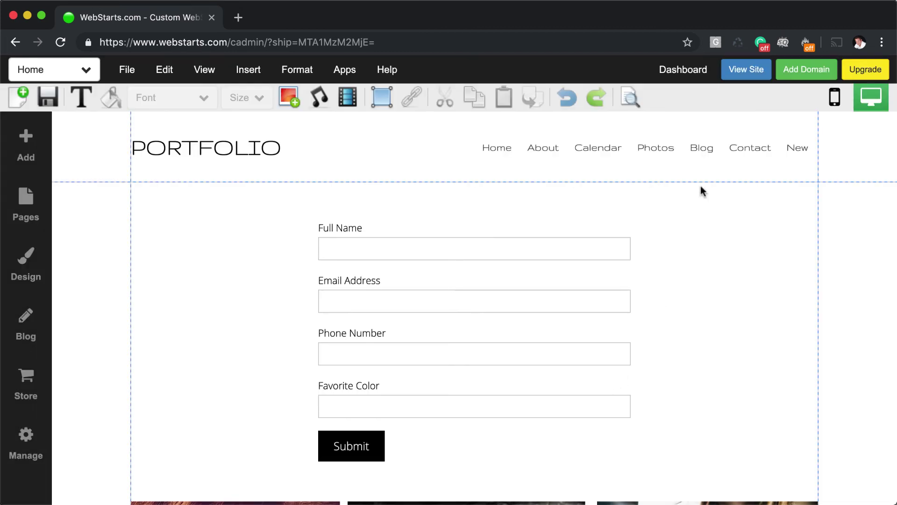
click(705, 80)
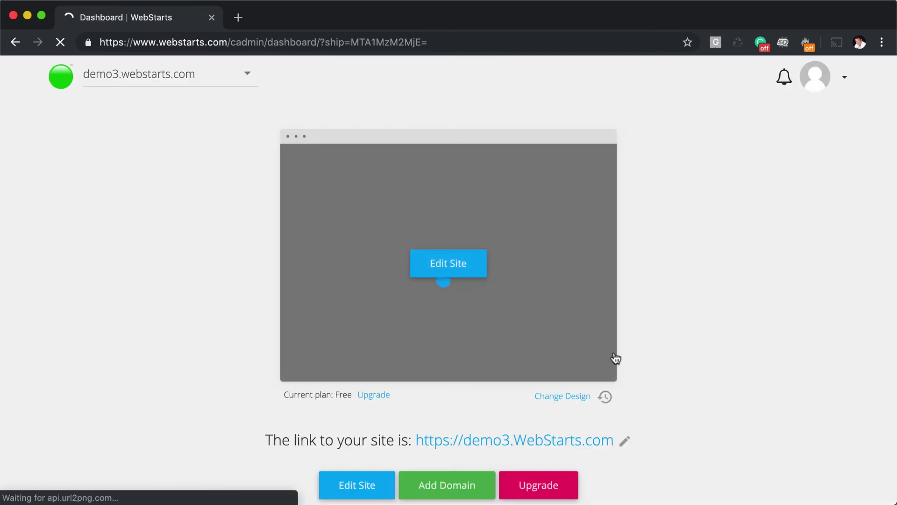
Step: Open the Contacts manager and start a new contact form
scroll(617, 358, down, 9)
click(545, 370)
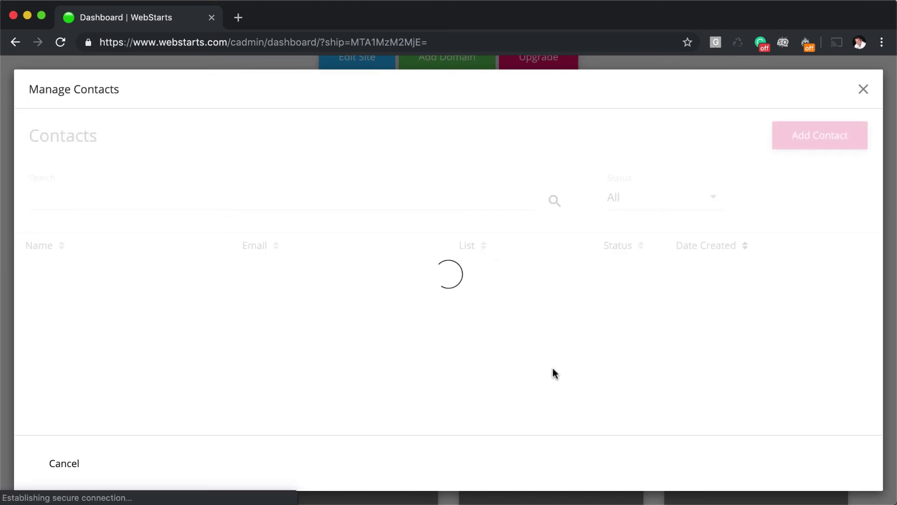
click(827, 135)
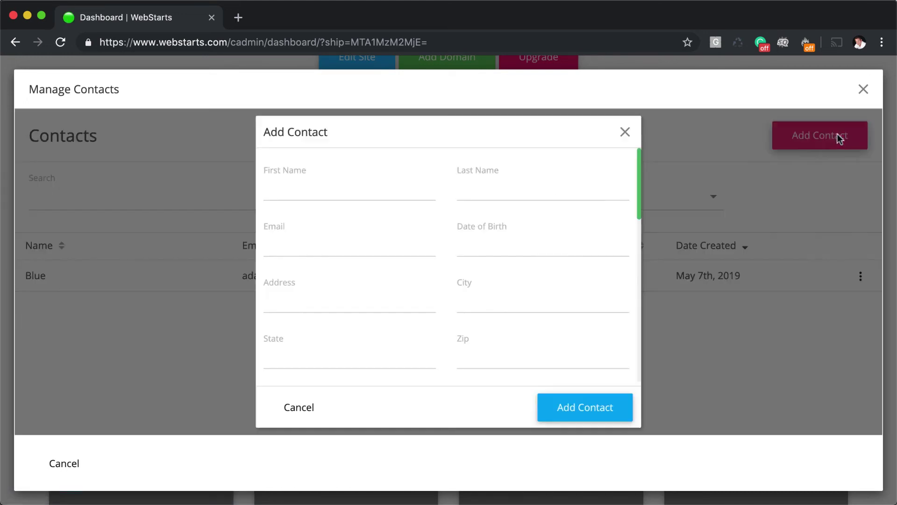
scroll(579, 293, down, 4)
scroll(579, 293, down, 5)
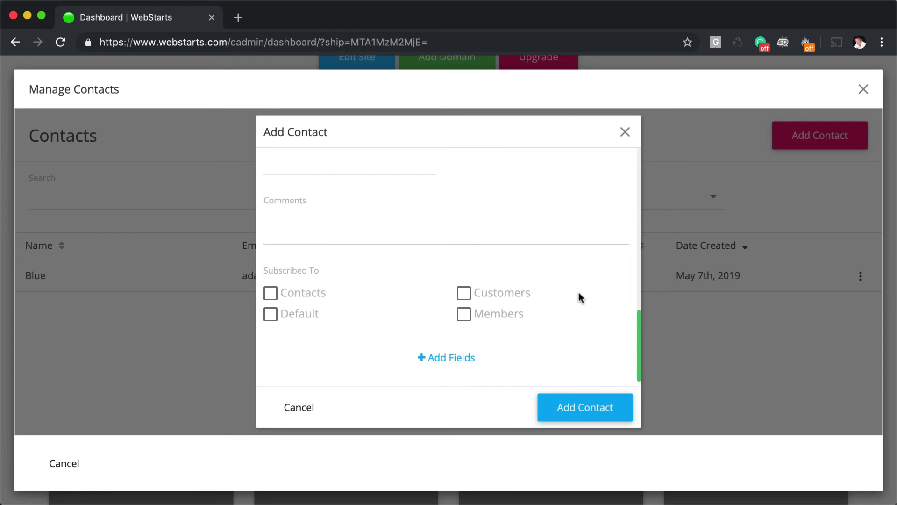
scroll(578, 298, up, 3)
Step: Re-add Favorite Color as a custom contact column and submit the columns
click(377, 228)
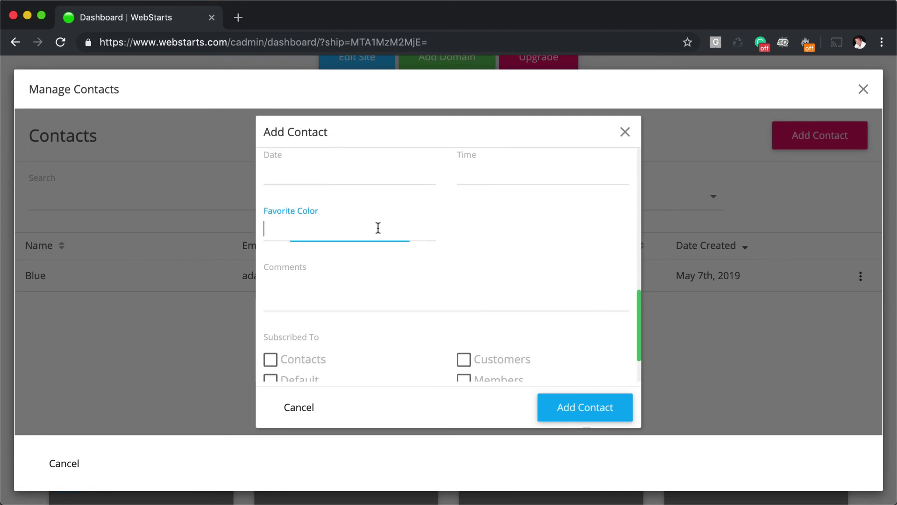
scroll(481, 262, down, 2)
click(459, 367)
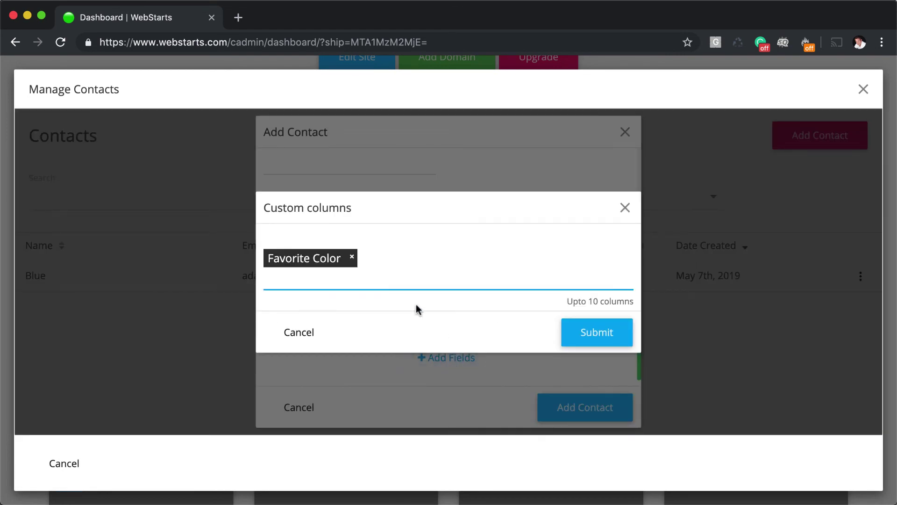
key(BackSpace)
key(BackSpace)
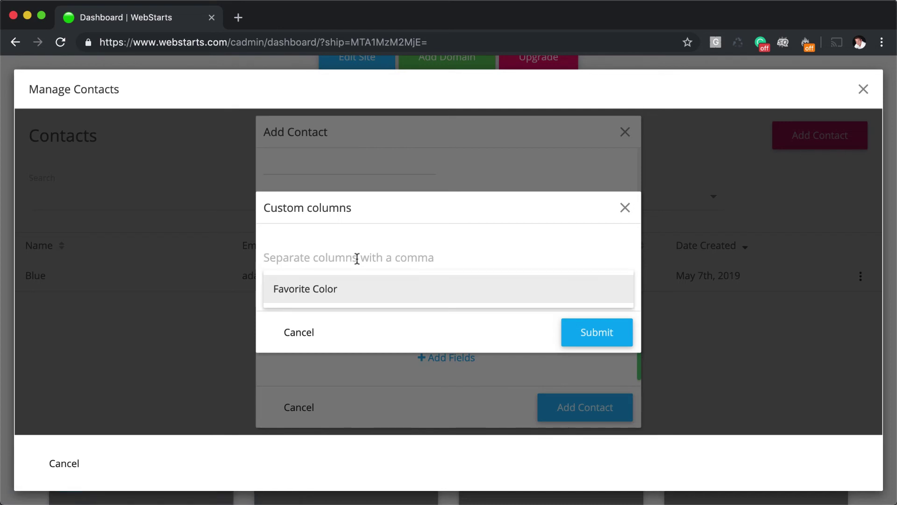
click(362, 278)
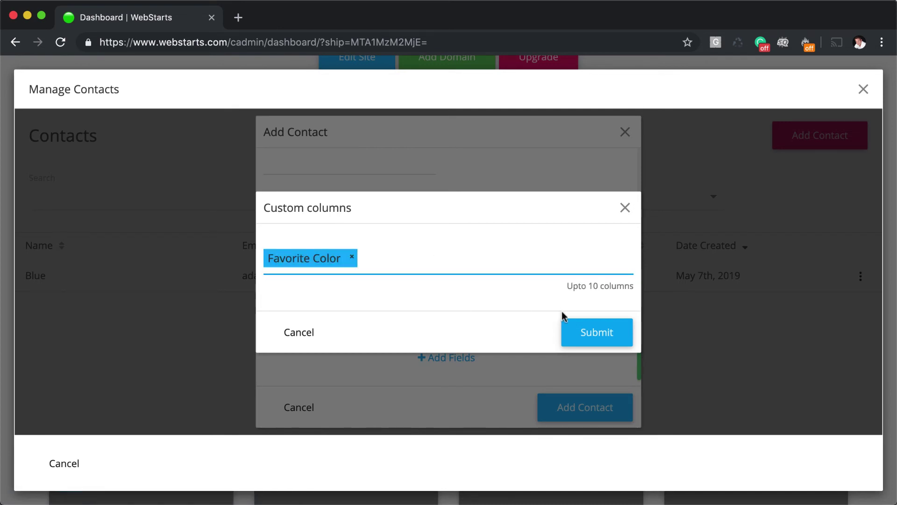
click(598, 331)
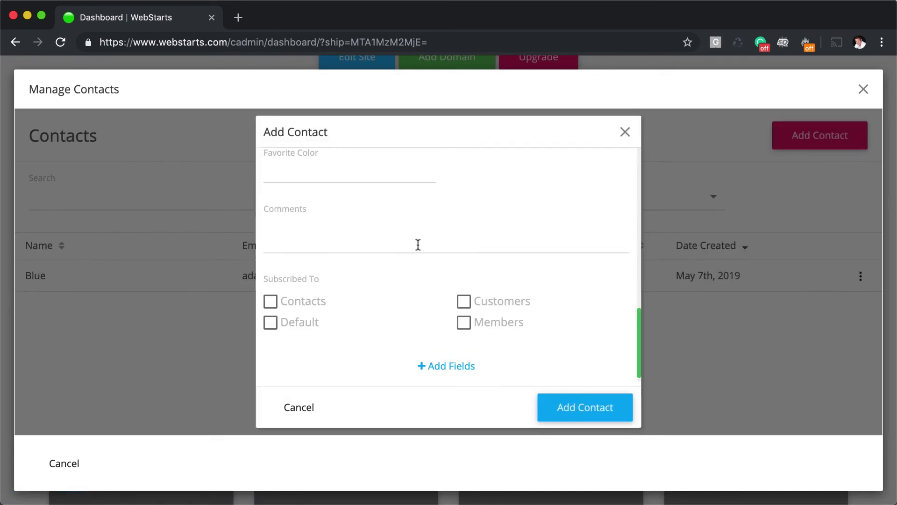
scroll(402, 262, up, 5)
scroll(392, 270, down, 5)
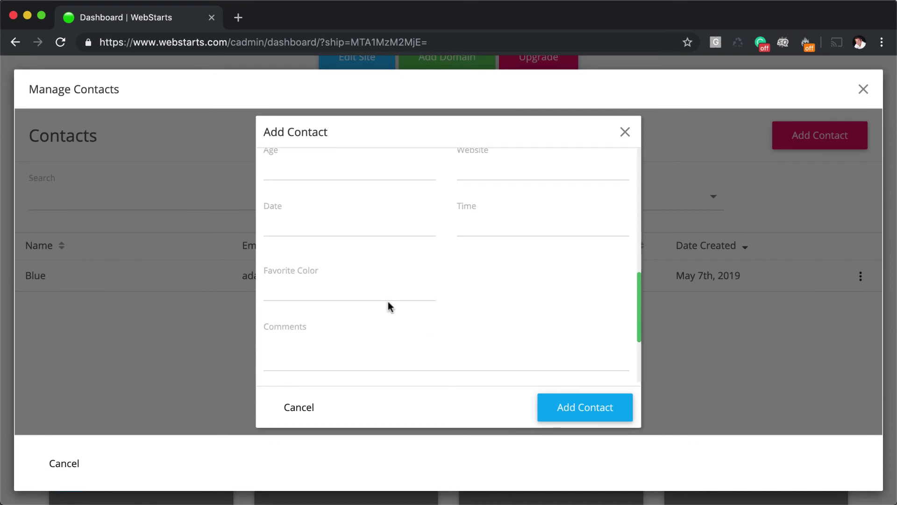
Step: Return to the contacts list and open the Blue contact to confirm Favorite Color reads Blue
click(559, 405)
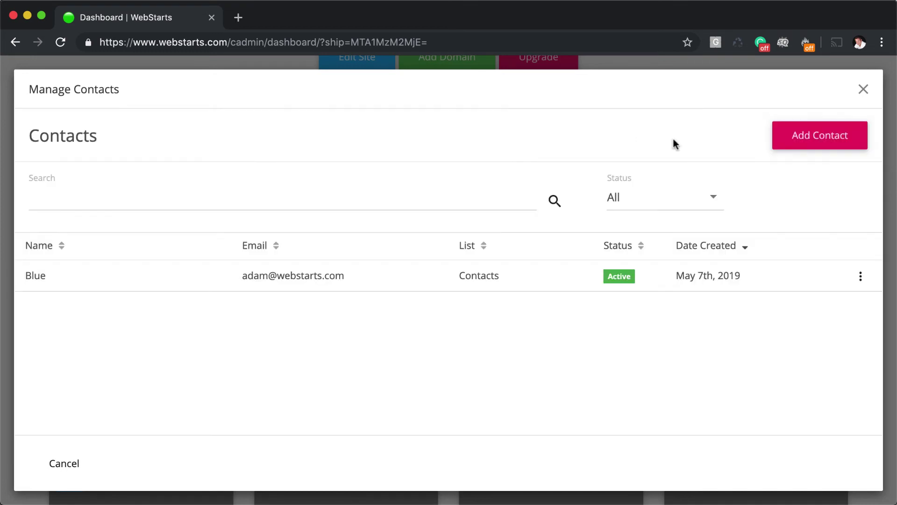
click(463, 278)
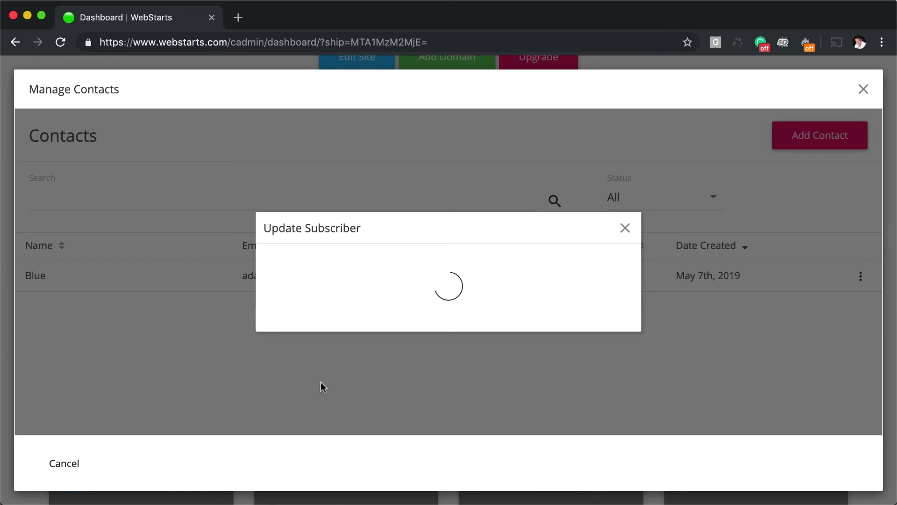
scroll(533, 335, down, 10)
scroll(519, 343, up, 9)
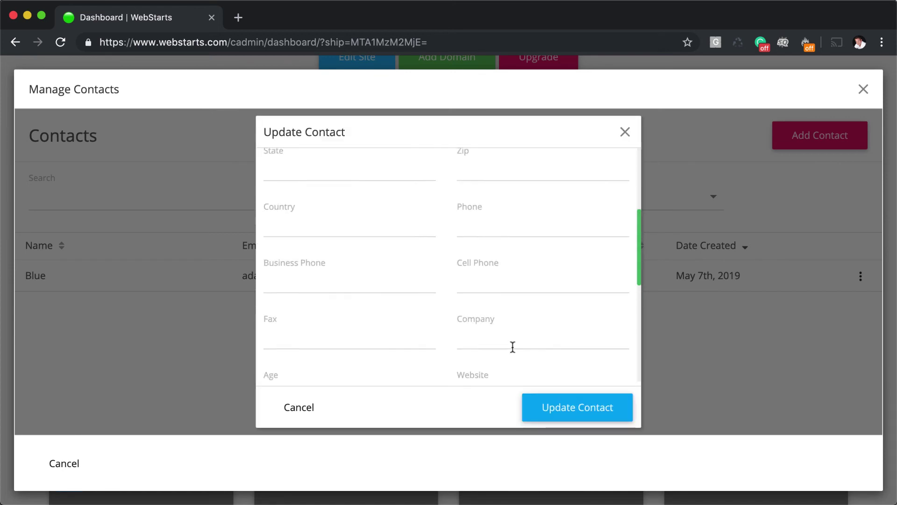
scroll(491, 351, up, 2)
scroll(491, 354, down, 8)
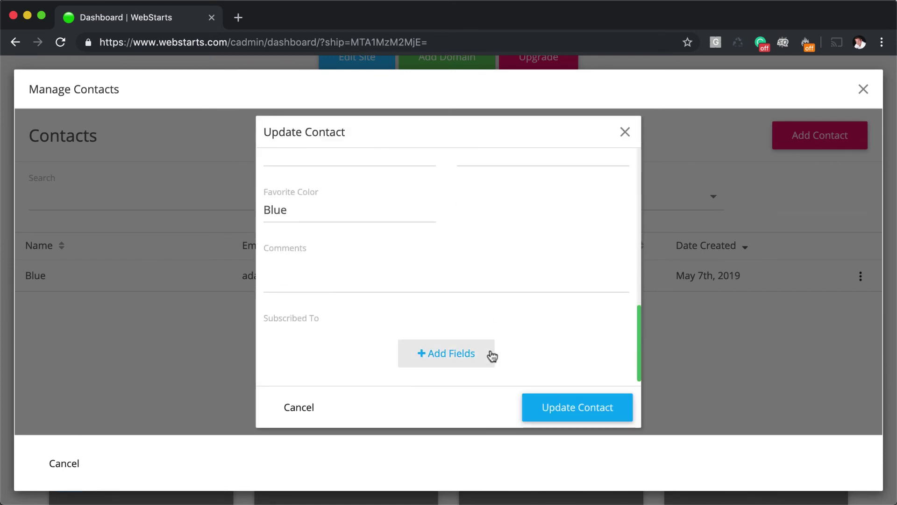
click(314, 210)
double_click(280, 212)
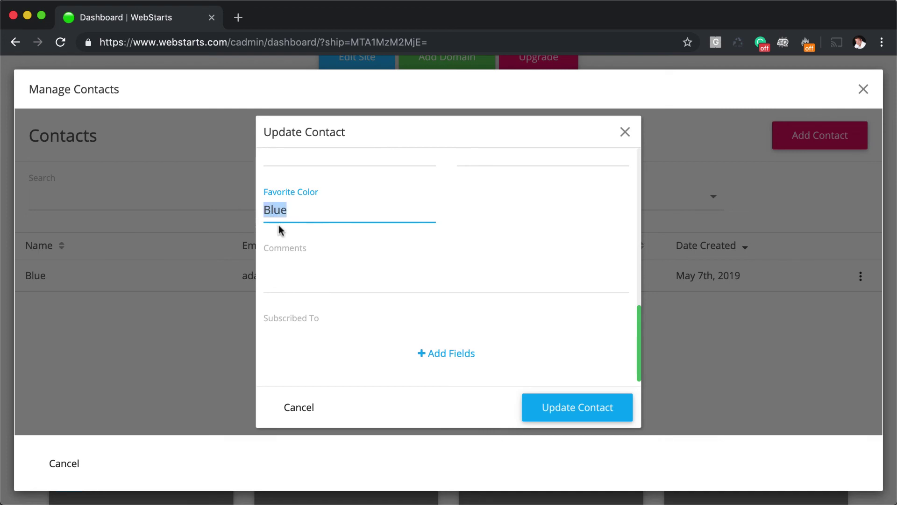
click(350, 254)
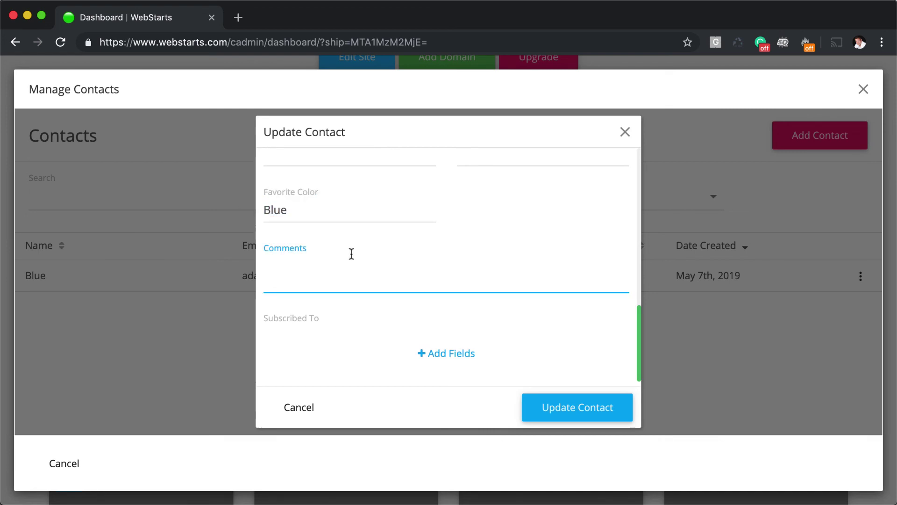
Step: Close the Update Contact and Manage Contacts windows to return to the dashboard
click(626, 133)
click(863, 90)
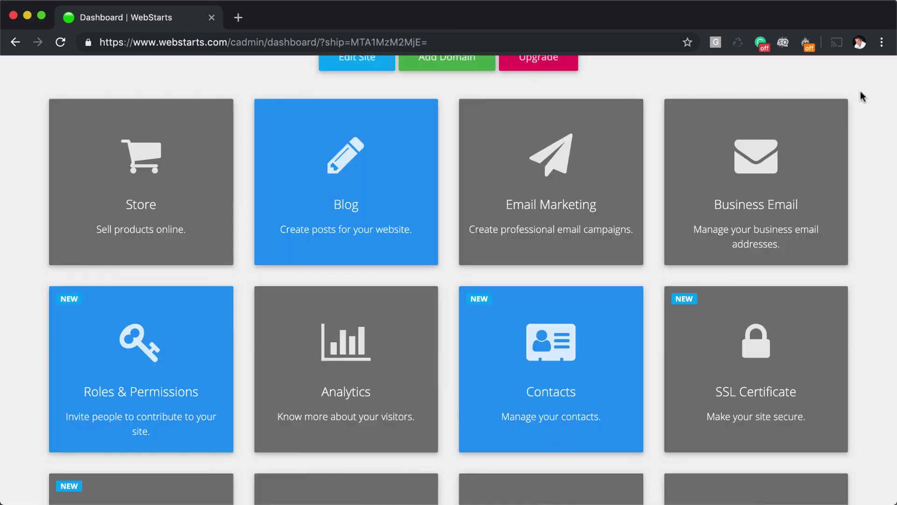
scroll(855, 187, up, 9)
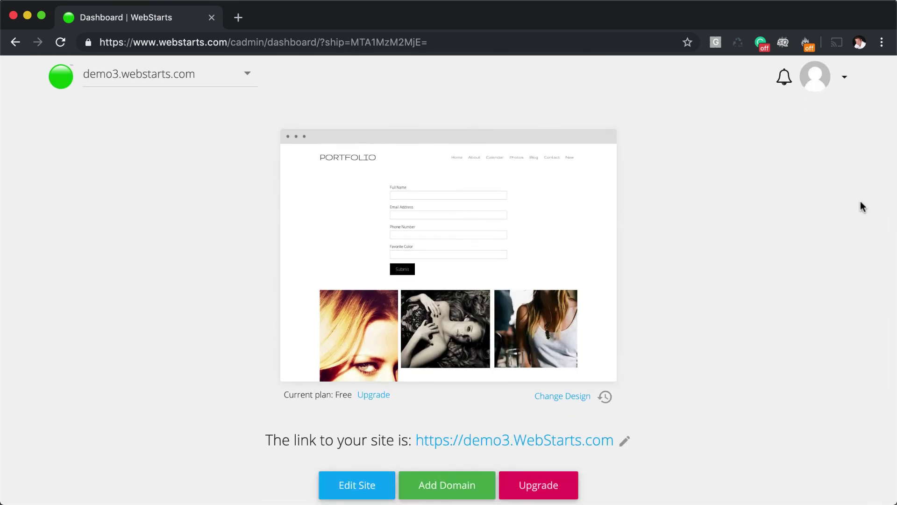
scroll(703, 320, down, 5)
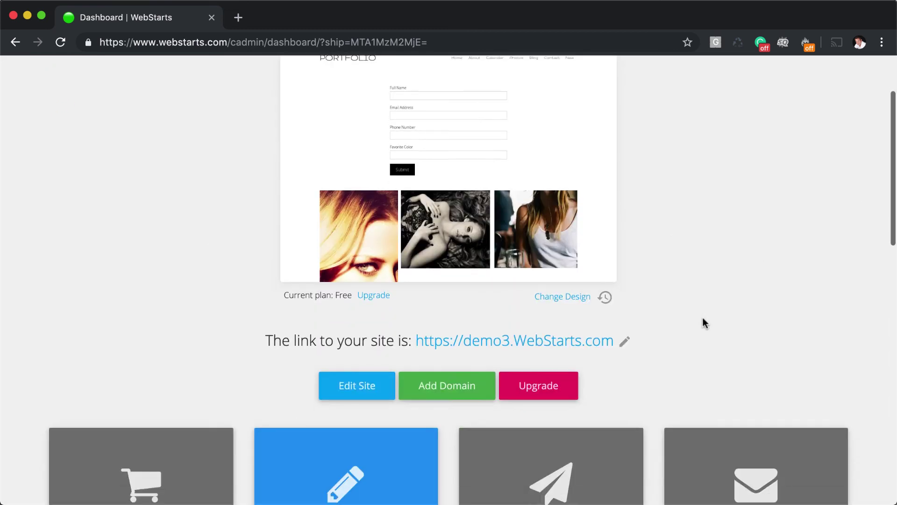
Step: Visit the Email Marketing page, go back, and open the portfolio site in the editor
click(567, 344)
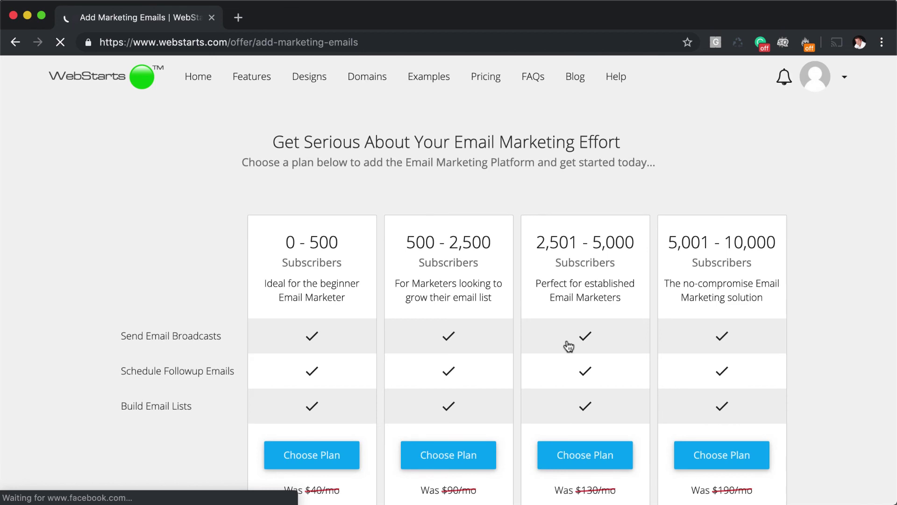
click(13, 42)
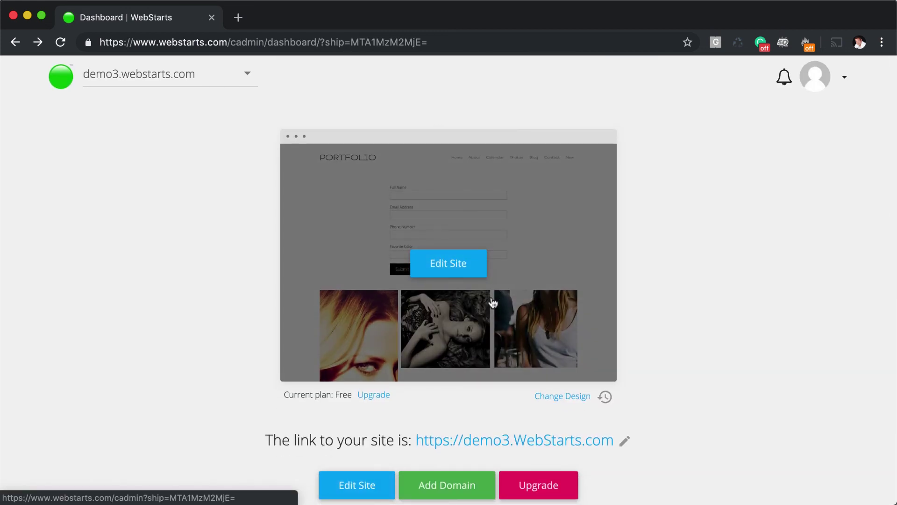
click(493, 303)
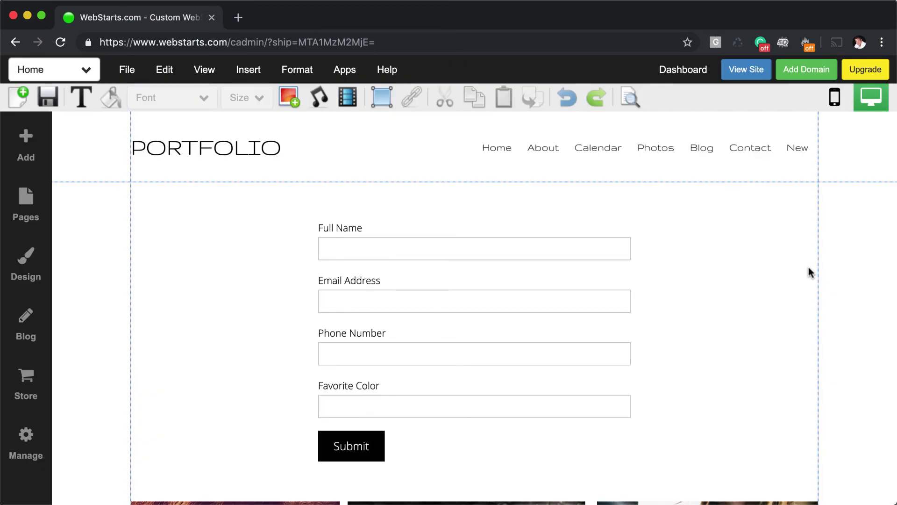
click(568, 301)
click(26, 150)
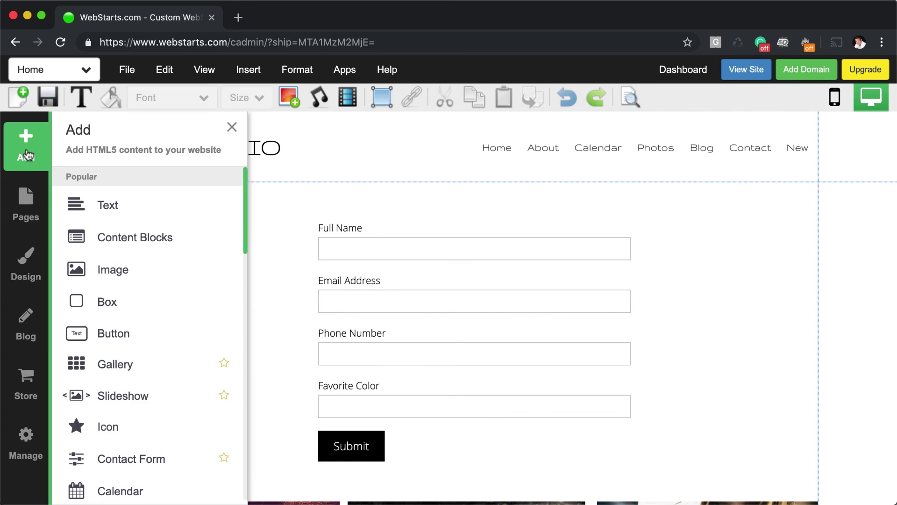
click(231, 126)
click(368, 265)
double_click(368, 264)
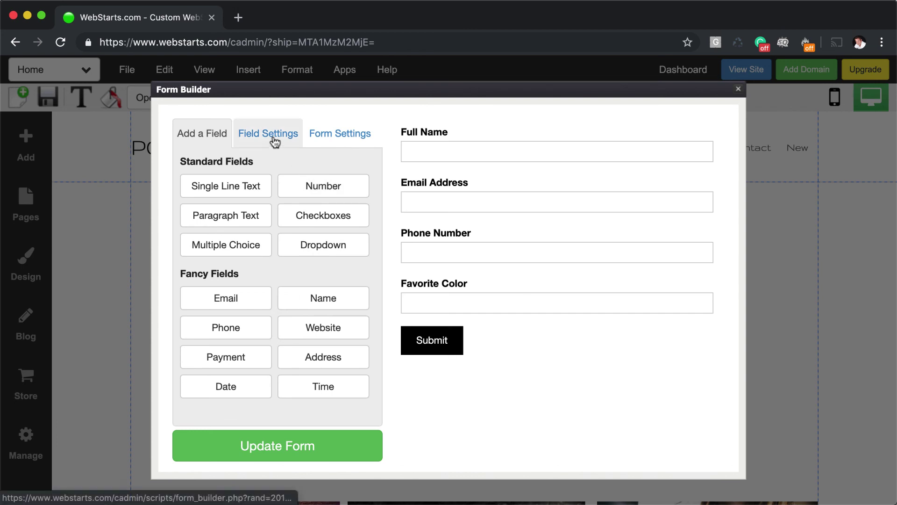
click(341, 134)
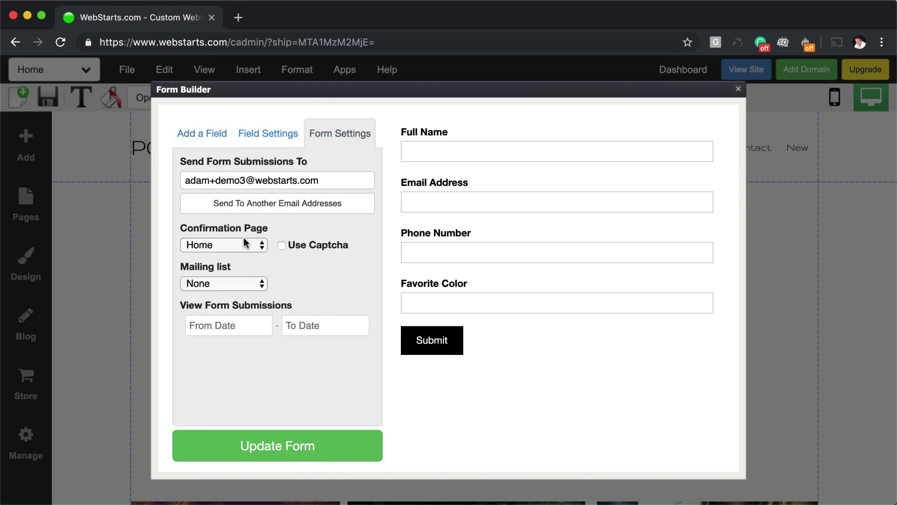
click(739, 88)
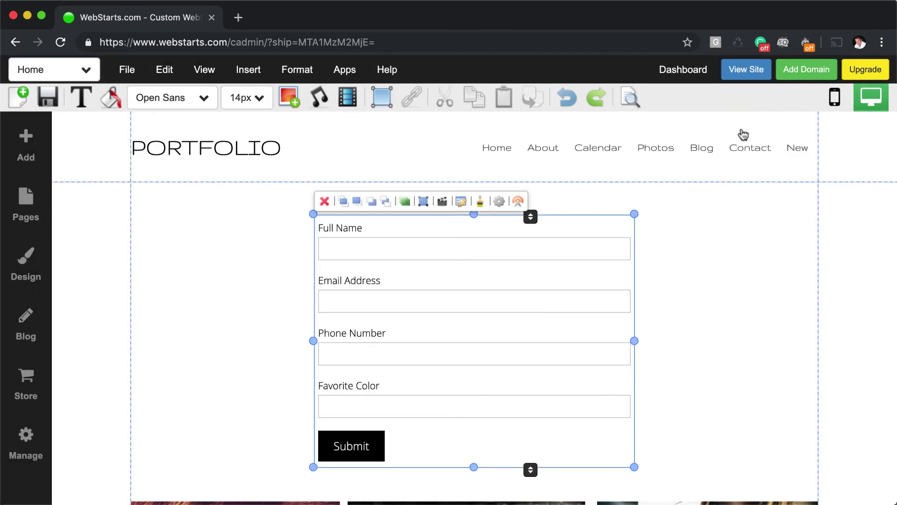
click(479, 202)
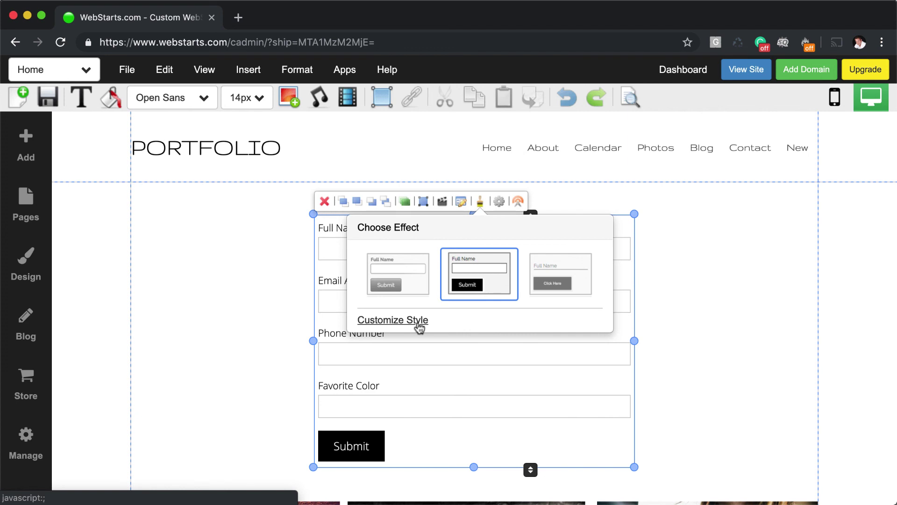
click(684, 310)
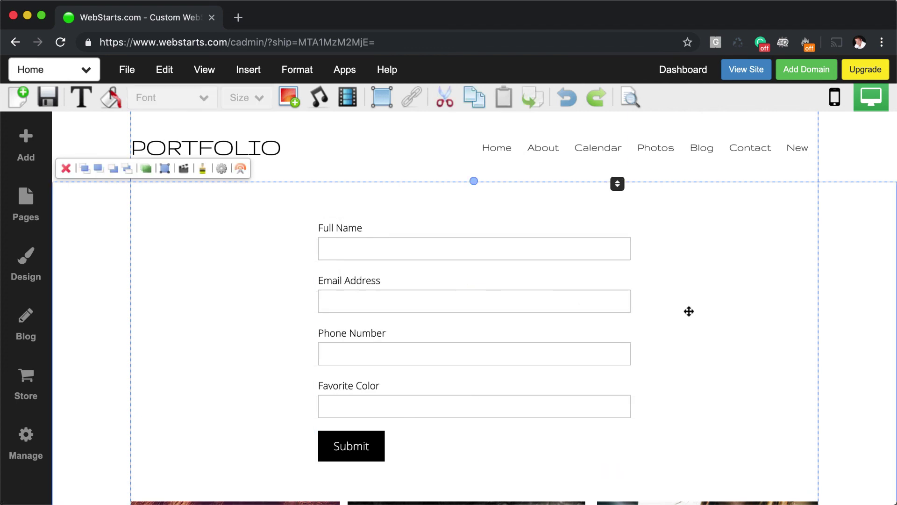
click(780, 222)
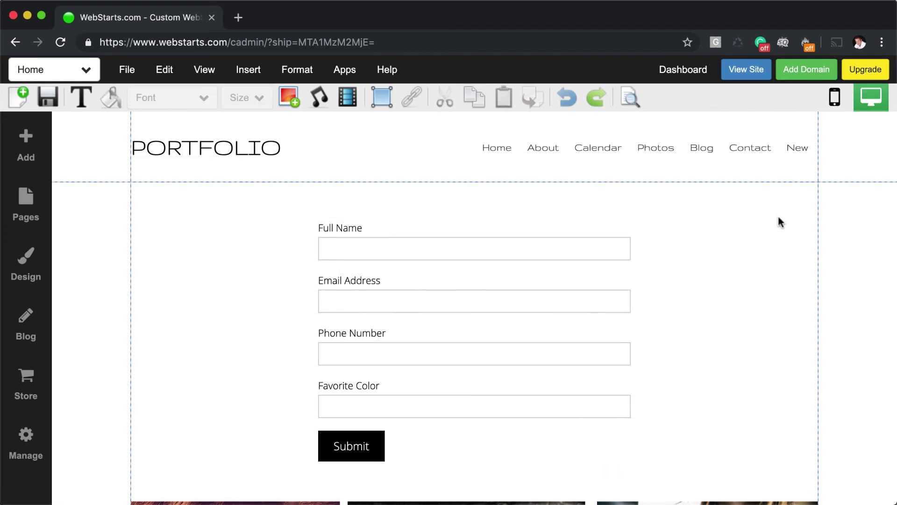